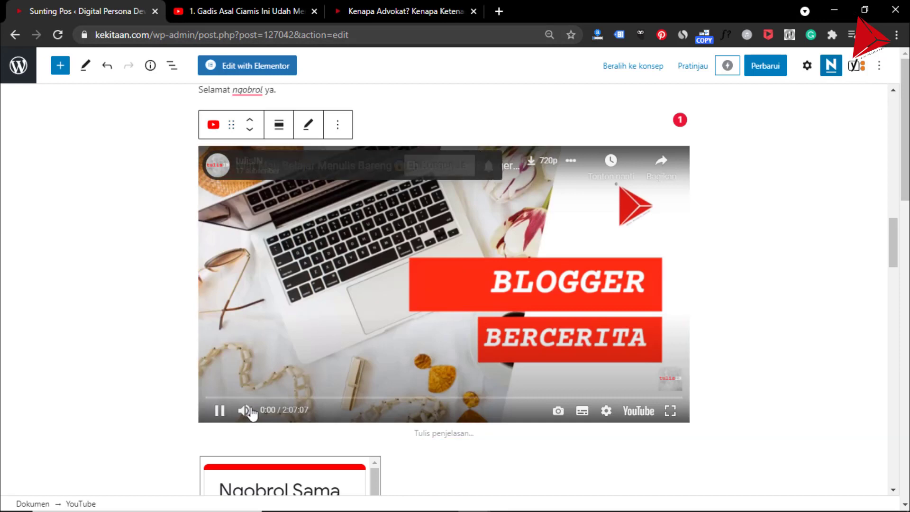
- Examine the post's question list, its embedded video and the YouTube video opened for embedding
{"action": "left_click", "coordinate": [219, 411]}
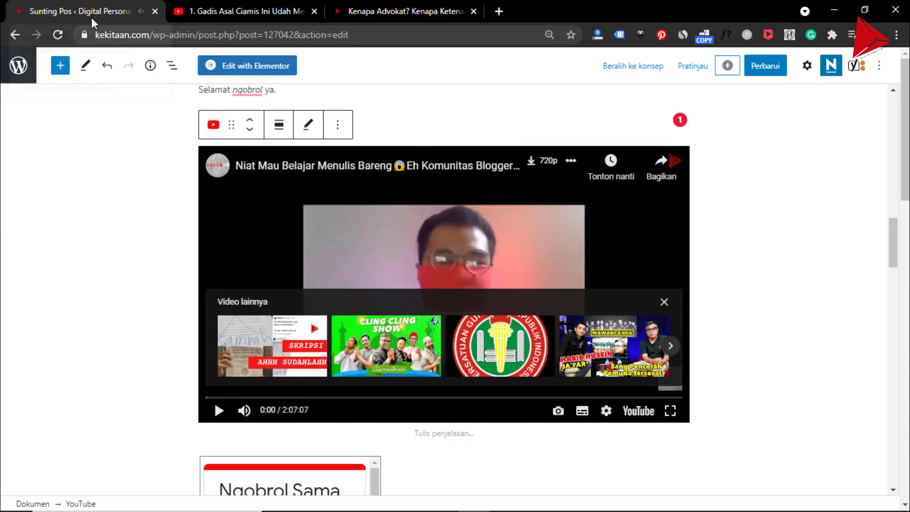
{"action": "left_click", "coordinate": [214, 10]}
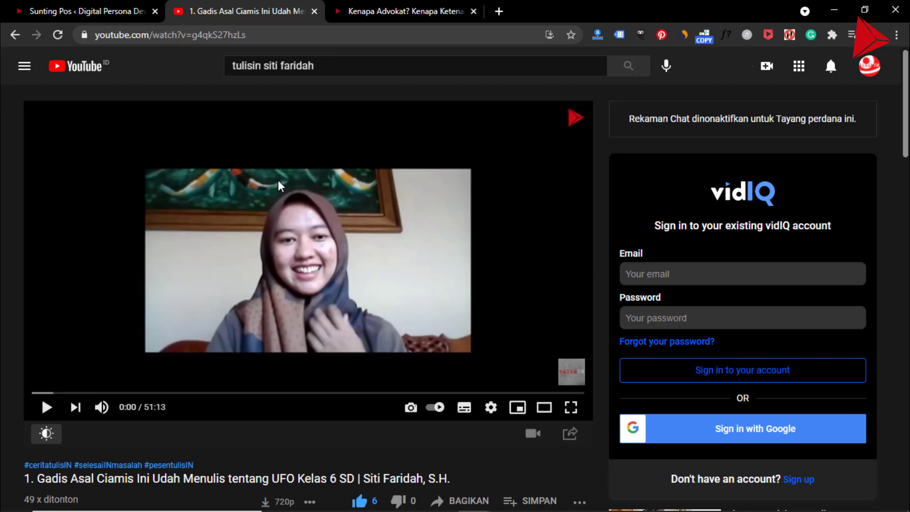
{"action": "left_click", "coordinate": [90, 11]}
{"action": "left_click", "coordinate": [115, 174]}
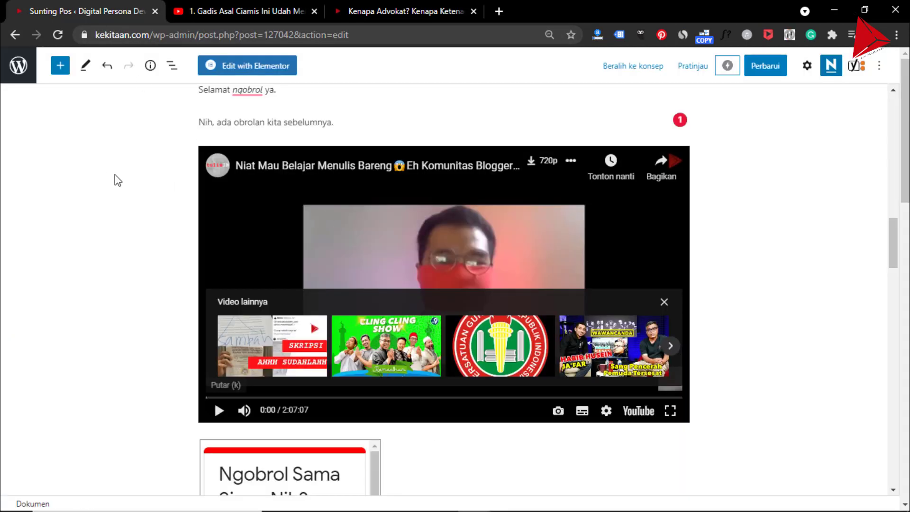
{"action": "left_click", "coordinate": [663, 301]}
{"action": "scroll", "coordinate": [161, 259], "scroll_direction": "up", "scroll_amount": 15}
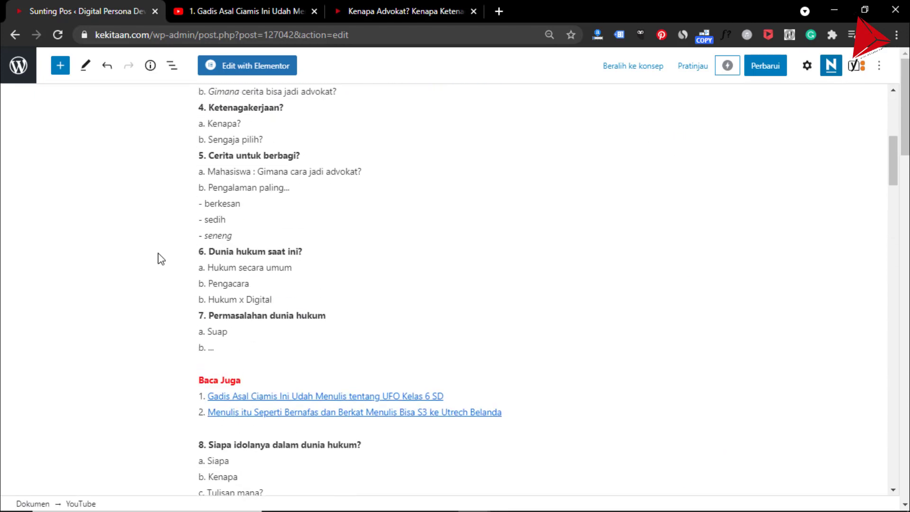
{"action": "left_click", "coordinate": [240, 15]}
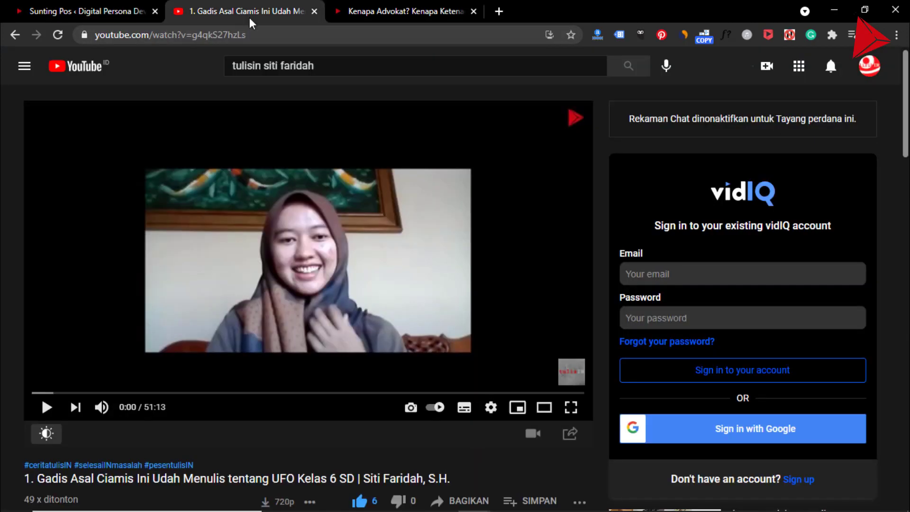
{"action": "left_click", "coordinate": [109, 11]}
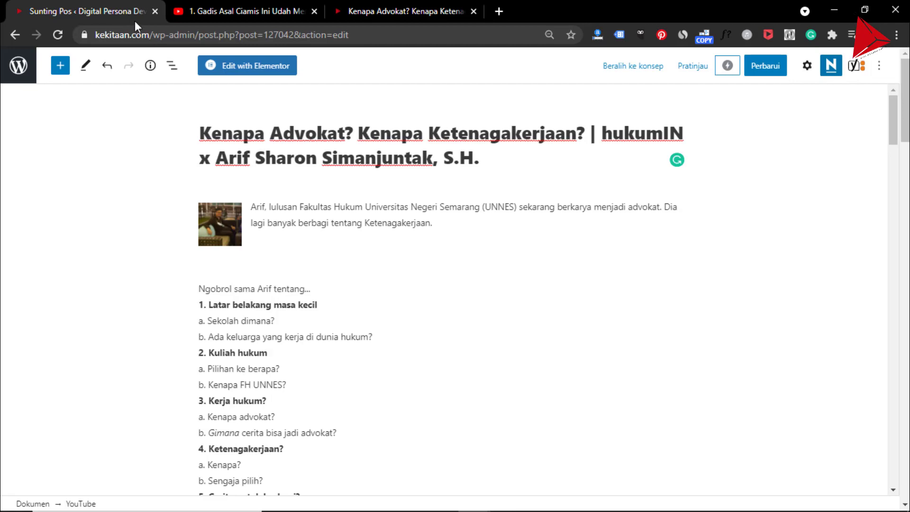
{"action": "key", "text": "alt+Tab"}
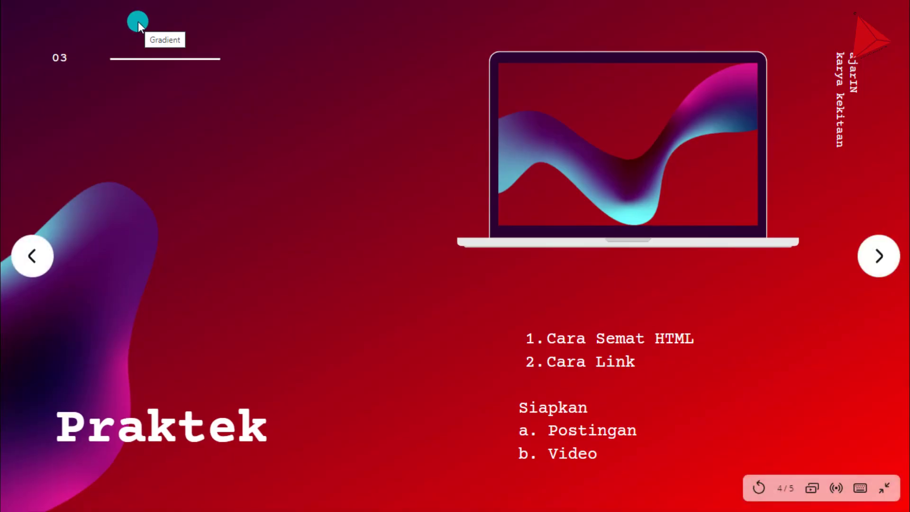
{"action": "key", "text": "alt+Tab"}
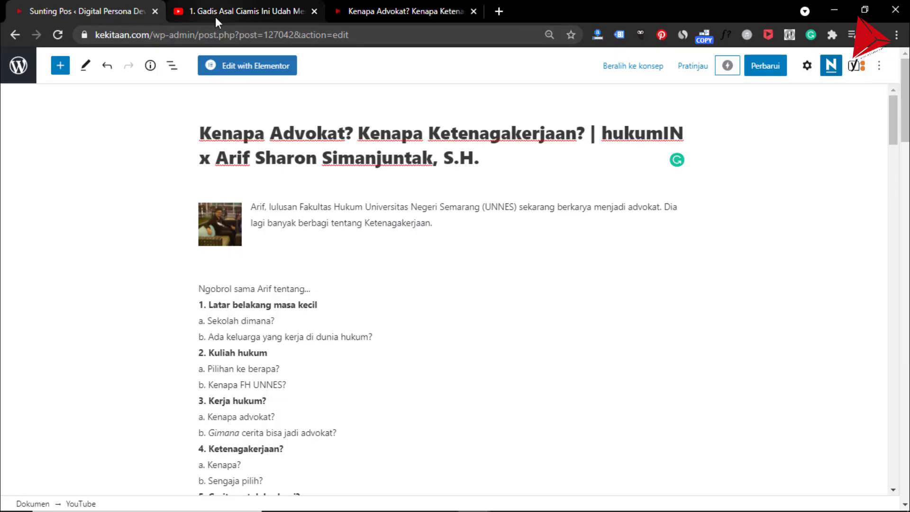
- Copy the embed code of the "Gadis Asal Ciamis Ini Udah Menulis tentang UFO Kelas 6 SD" video on YouTube
{"action": "left_click", "coordinate": [215, 14]}
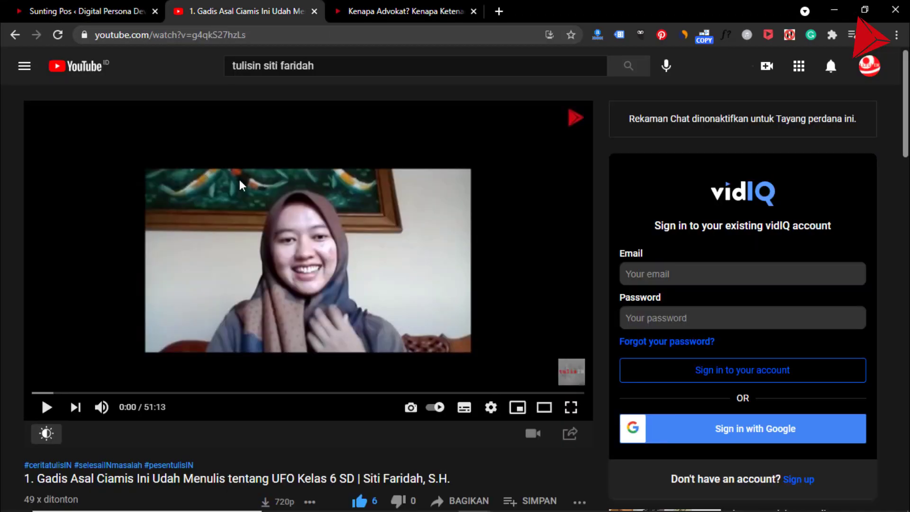
{"action": "right_click", "coordinate": [125, 173]}
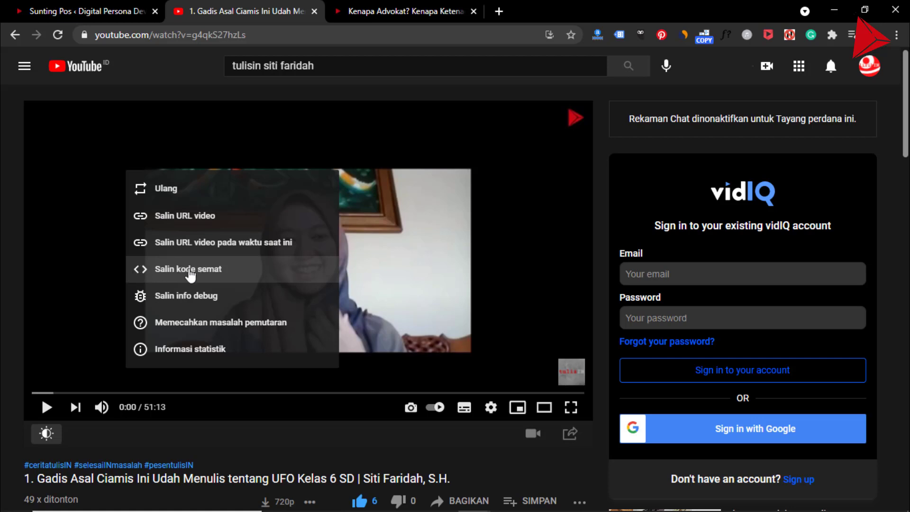
{"action": "left_click", "coordinate": [189, 270]}
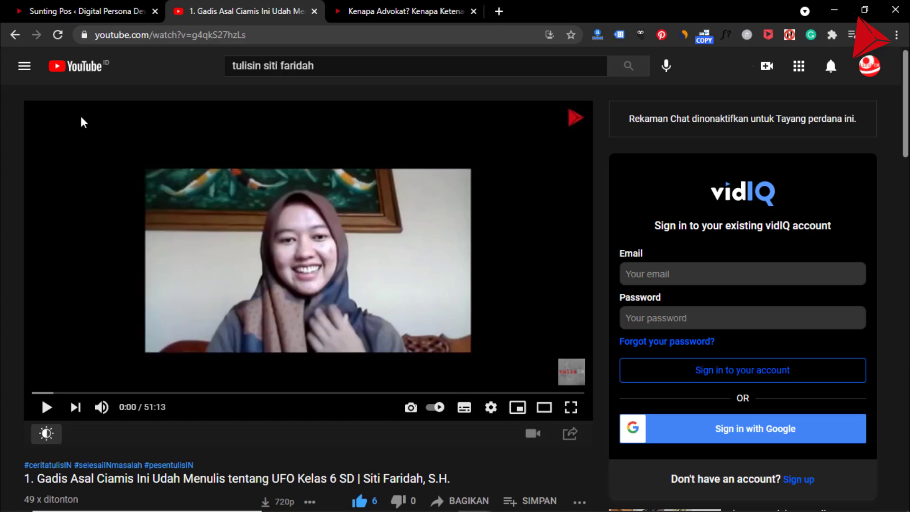
- Switch back to the WordPress post and open its last classic block, with the keyword box, for HTML editing
{"action": "left_click", "coordinate": [105, 19]}
{"action": "scroll", "coordinate": [317, 261], "scroll_direction": "down", "scroll_amount": 10}
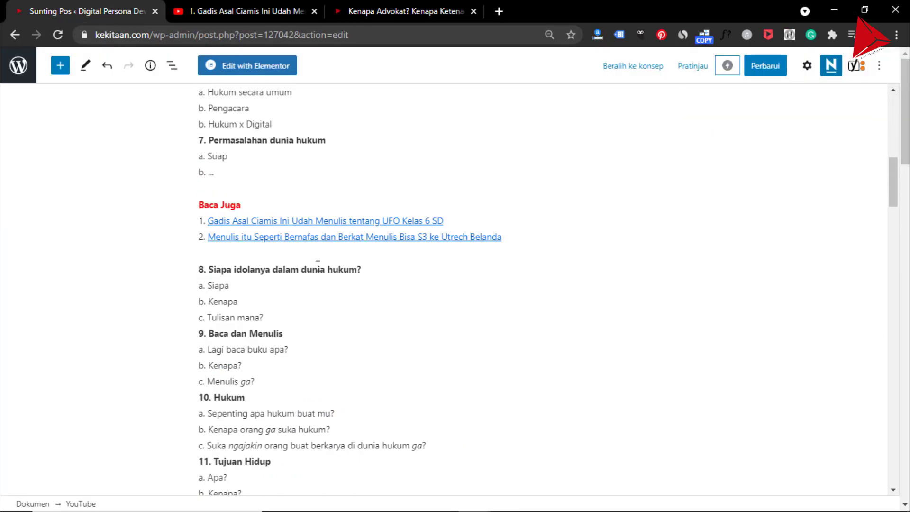
{"action": "left_click", "coordinate": [318, 251]}
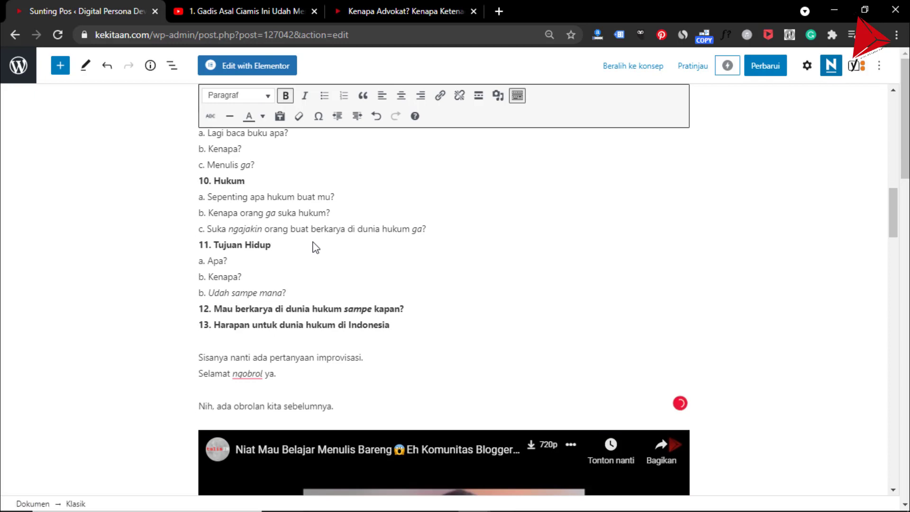
{"action": "scroll", "coordinate": [313, 245], "scroll_direction": "down", "scroll_amount": 9}
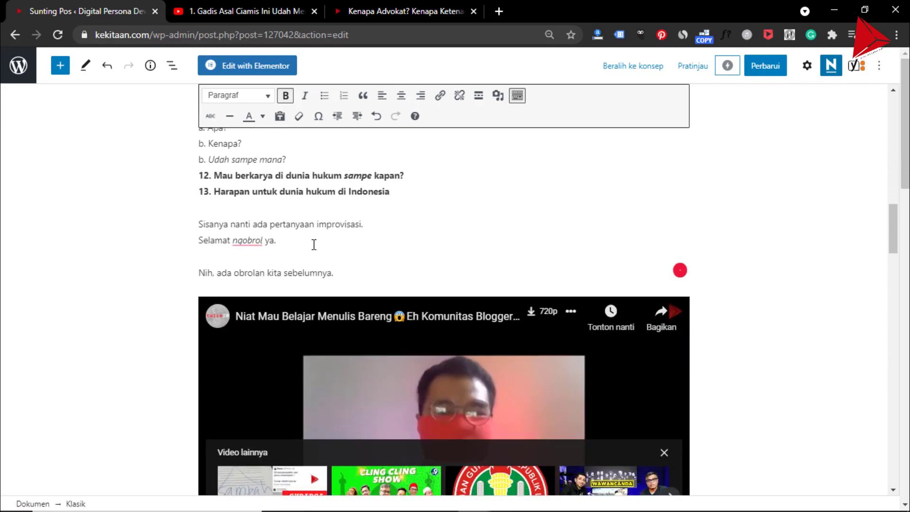
{"action": "scroll", "coordinate": [135, 218], "scroll_direction": "down", "scroll_amount": 10}
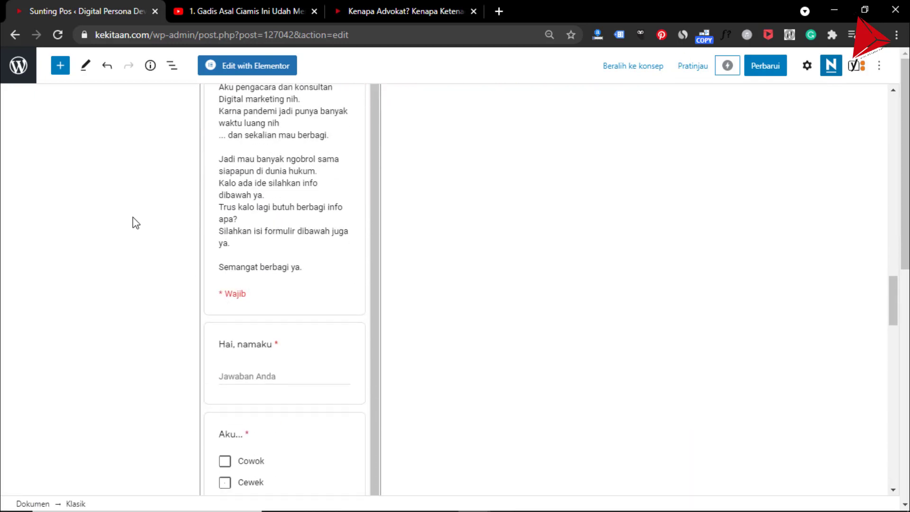
{"action": "scroll", "coordinate": [157, 244], "scroll_direction": "down", "scroll_amount": 3}
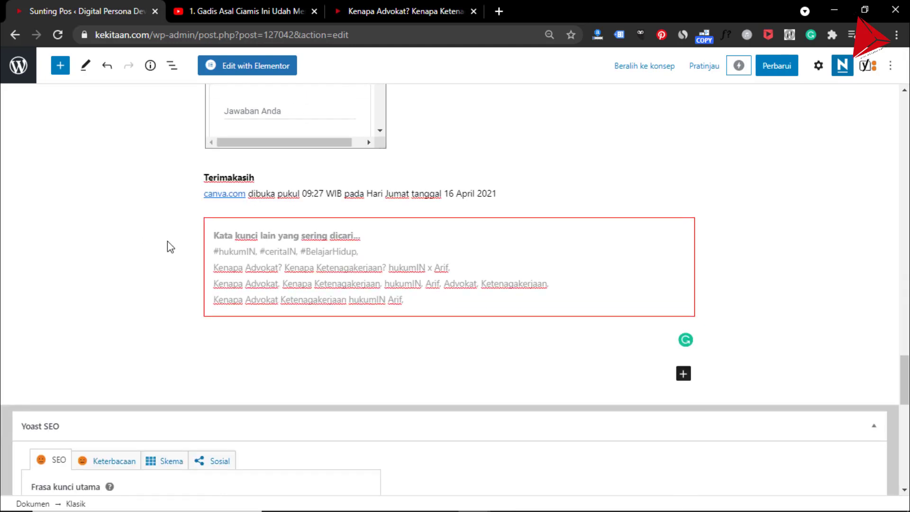
{"action": "left_click", "coordinate": [425, 309]}
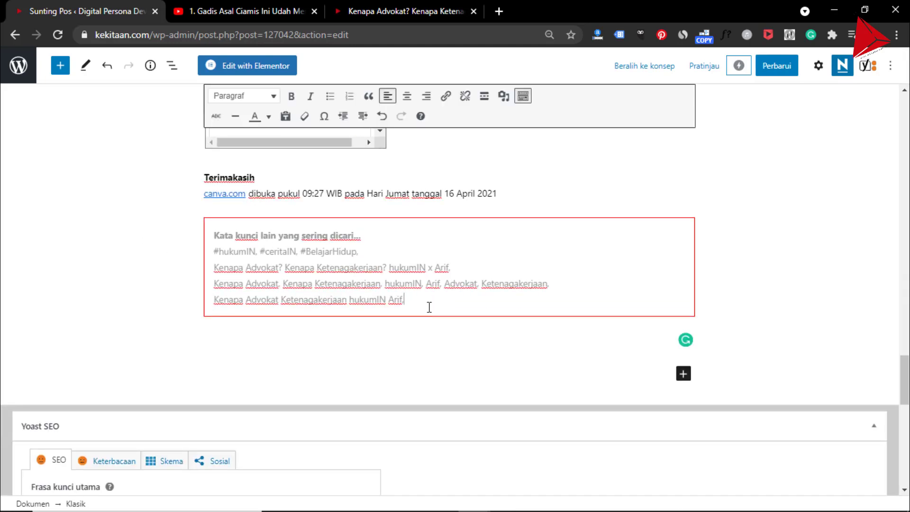
{"action": "scroll", "coordinate": [425, 309], "scroll_direction": "up", "scroll_amount": 15}
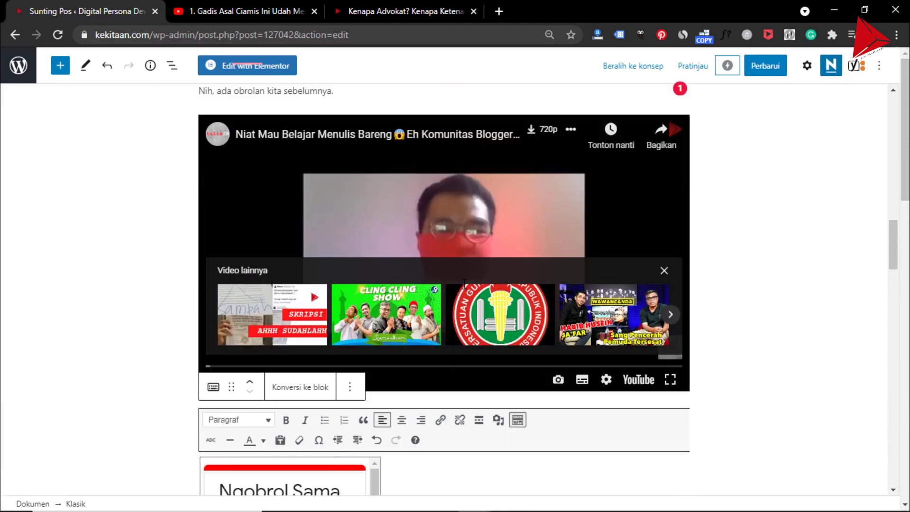
{"action": "scroll", "coordinate": [464, 283], "scroll_direction": "down", "scroll_amount": 3}
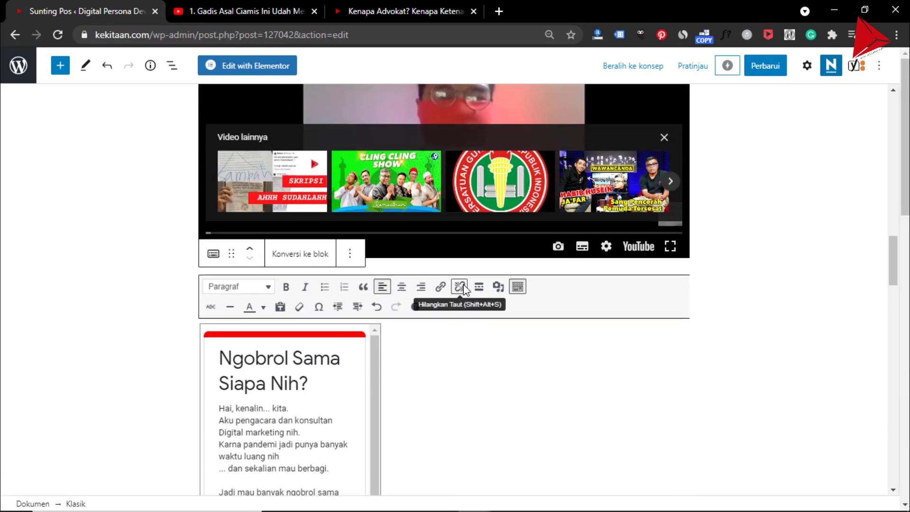
{"action": "left_click", "coordinate": [351, 254]}
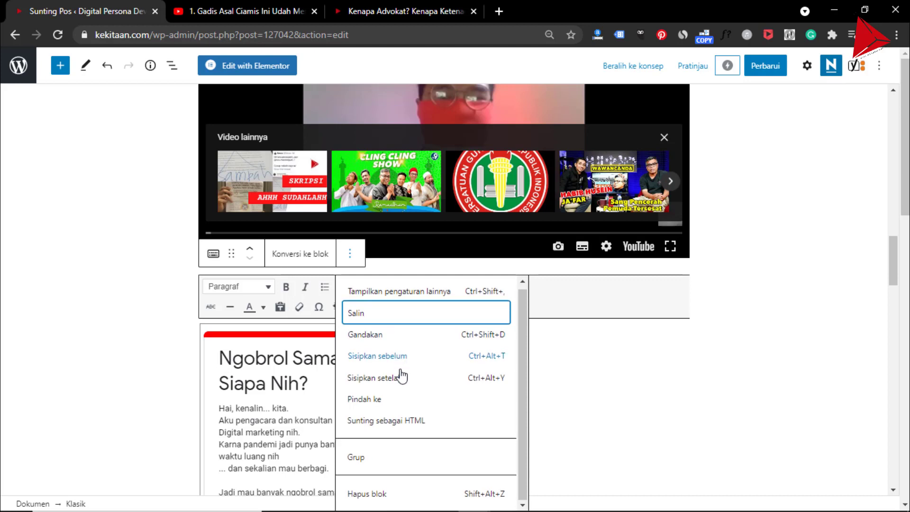
{"action": "left_click", "coordinate": [382, 423]}
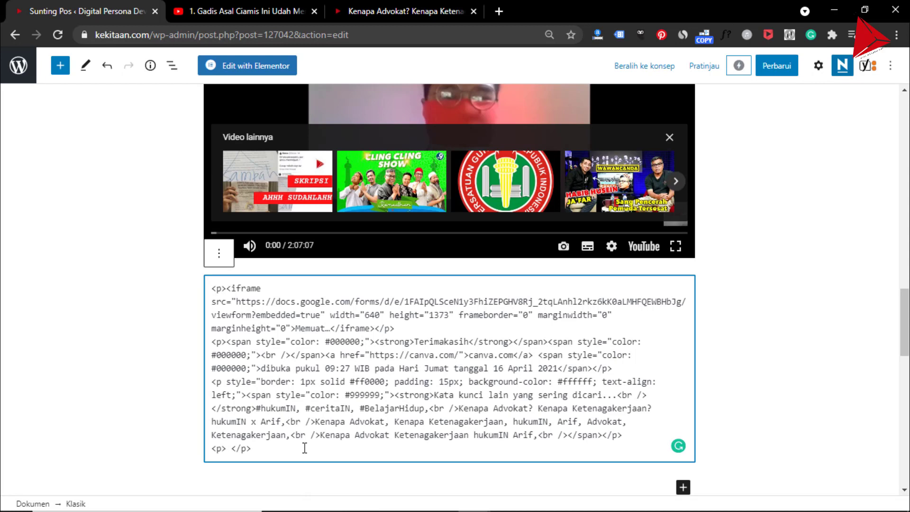
- Paste the 853 by 480 YouTube iframe on a new line at the end of the block's HTML and return it to visual editing
{"action": "key", "text": "Return"}
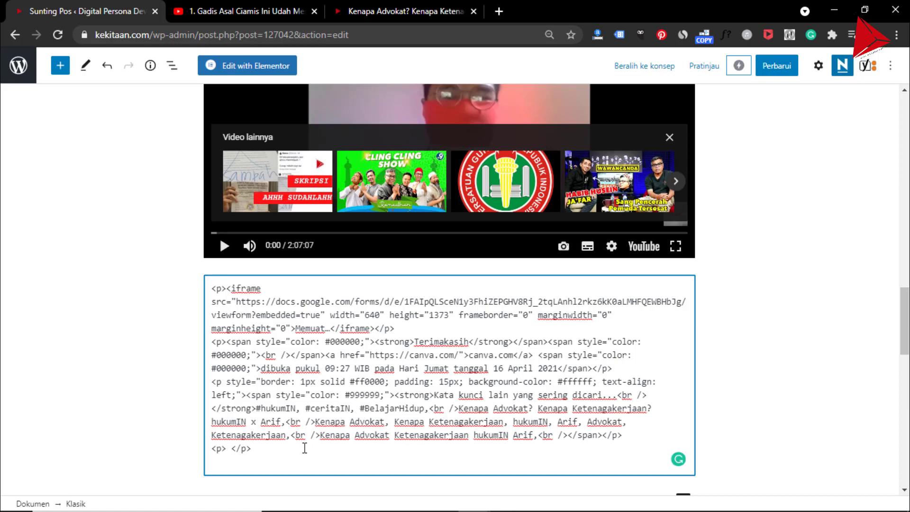
{"action": "type", "text": "<iframe width=\"853\" height=\"480\" src=\"https://www.youtube.com/embed/g4qkS27hzLs\" title=\"YouTube video player\" frameborder=\"0\" allow=\"accelerometer; autoplay; clipboard-write; encrypted-media; gyroscope; picture-in-picture\" allowfullscreen></iframe>"}
{"action": "scroll", "coordinate": [306, 431], "scroll_direction": "down", "scroll_amount": 3}
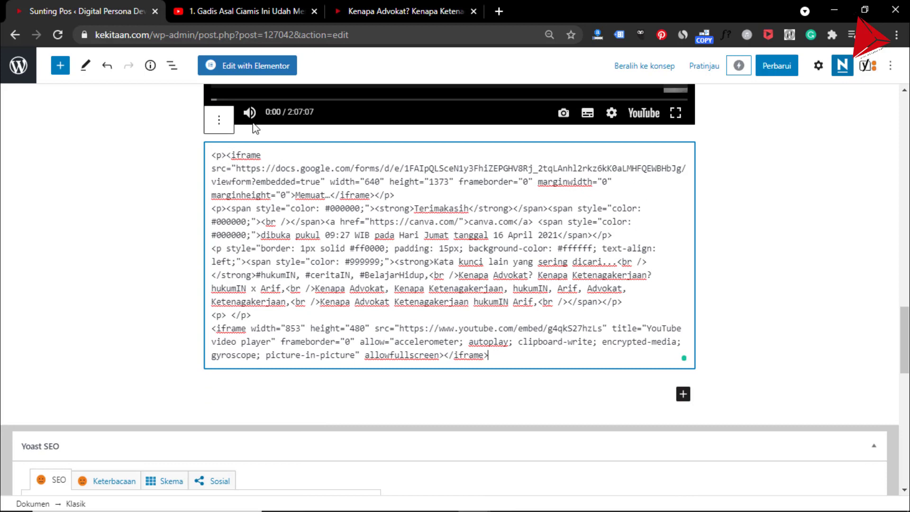
{"action": "left_click", "coordinate": [220, 122]}
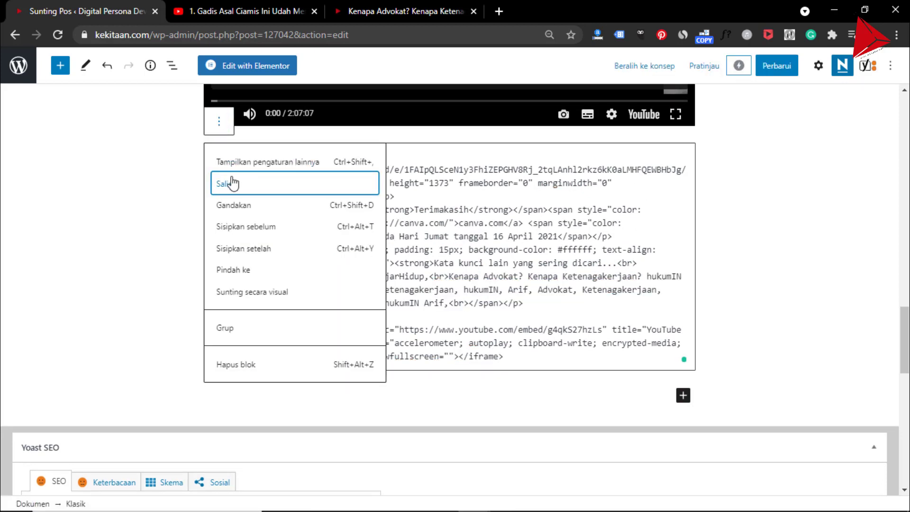
{"action": "left_click", "coordinate": [256, 298]}
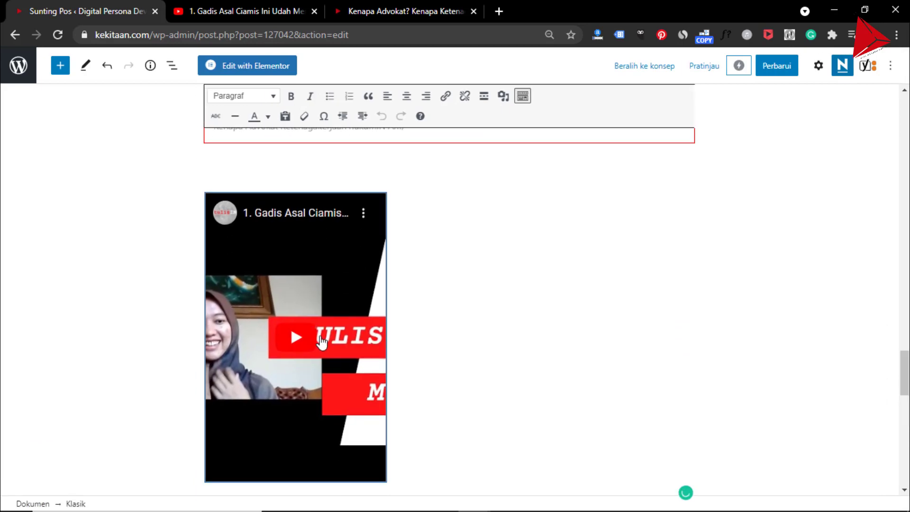
- Open the post's first classic block, with the introduction and question list, for HTML editing
{"action": "scroll", "coordinate": [323, 334], "scroll_direction": "up", "scroll_amount": 15}
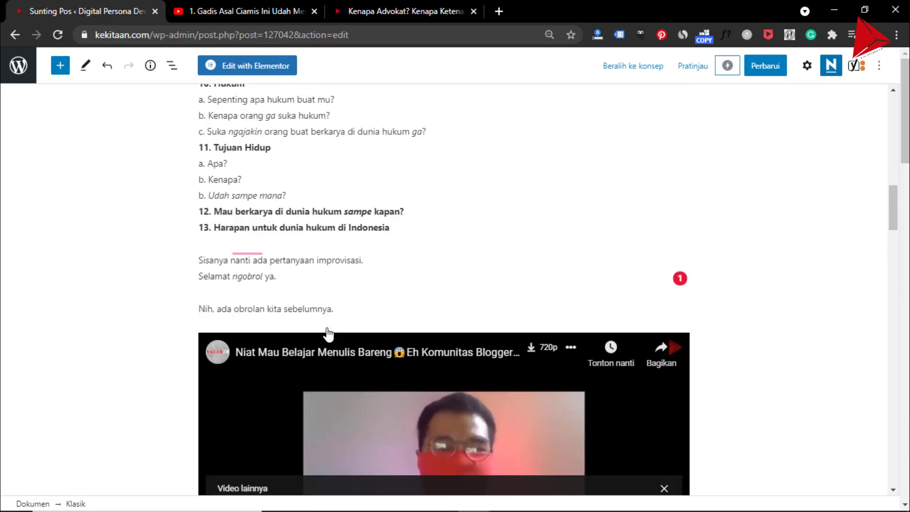
{"action": "scroll", "coordinate": [328, 332], "scroll_direction": "up", "scroll_amount": 10}
{"action": "left_click", "coordinate": [256, 306]}
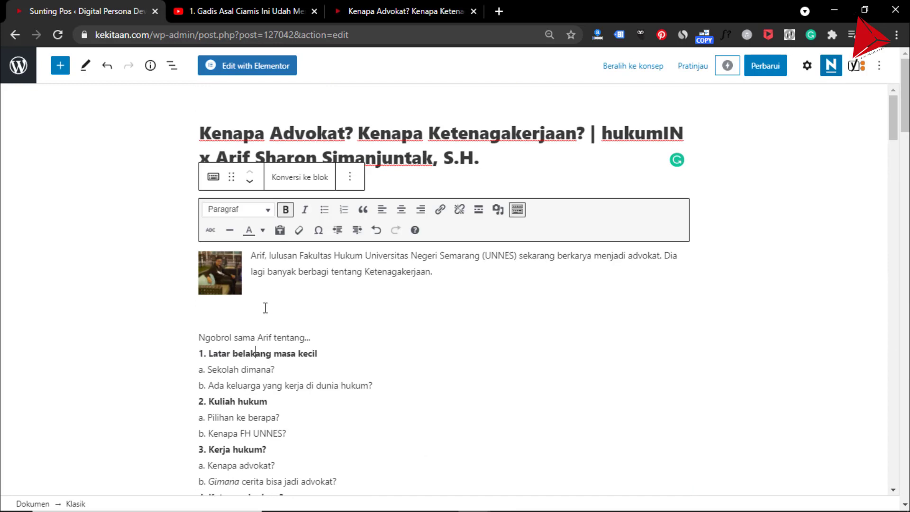
{"action": "left_click", "coordinate": [351, 177]}
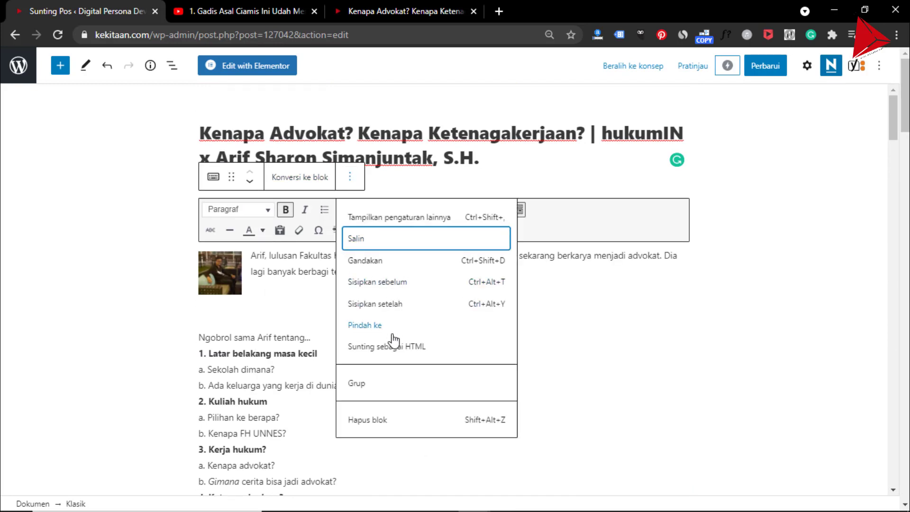
{"action": "left_click", "coordinate": [382, 347]}
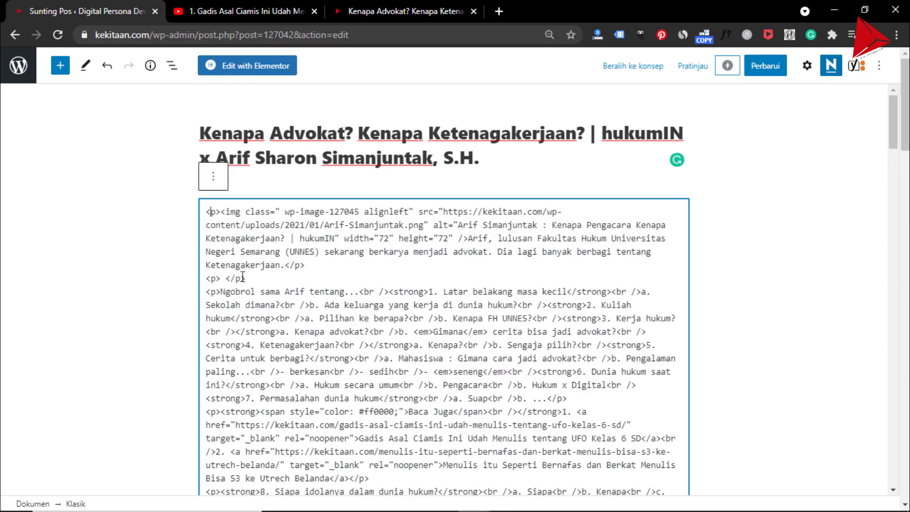
- Paste the 853 by 480 YouTube iframe on a new line before the introduction's HTML and return the block to visual editing
{"action": "key", "text": "Return"}
{"action": "key", "text": "Return"}
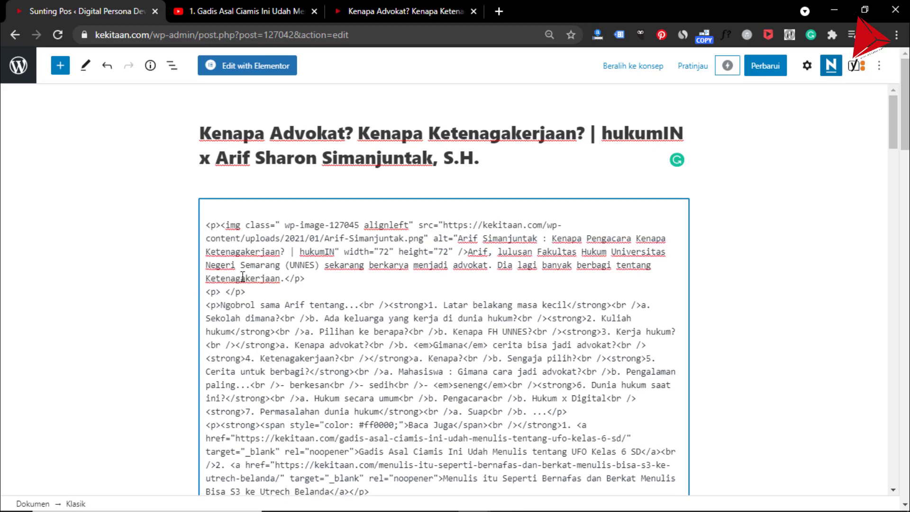
{"action": "type", "text": "<iframe width=\"853\" height=\"480\" src=\"https://www.youtube.com/embed/g4qkS27hzLs\" title=\"YouTube video player\" frameborder=\"0\" allow=\"accelerometer; autoplay; clipboard-write; encrypted-media; gyroscope; picture-in-picture\" allowfullscreen></iframe>"}
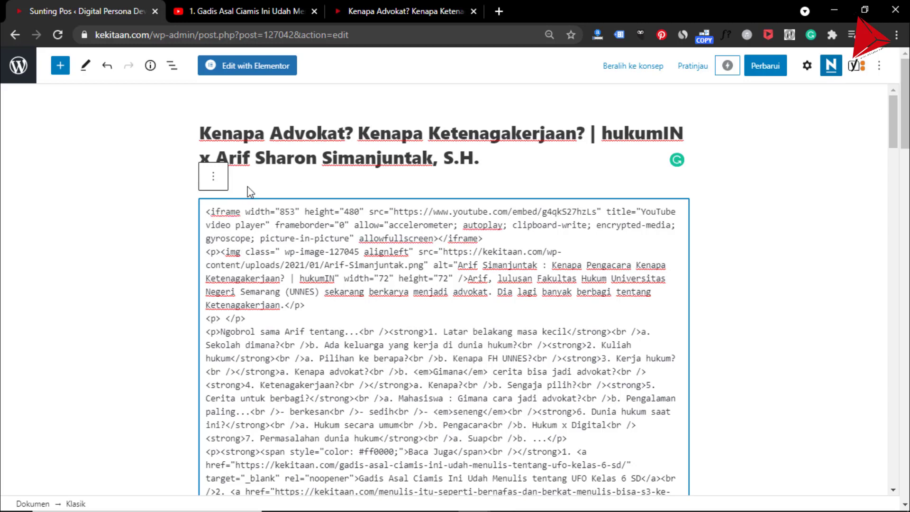
{"action": "left_click", "coordinate": [214, 178]}
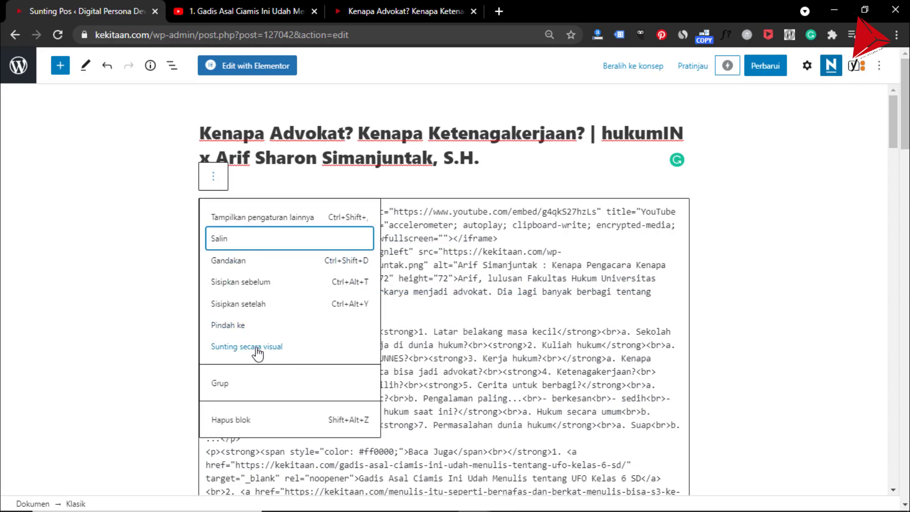
{"action": "left_click", "coordinate": [350, 345]}
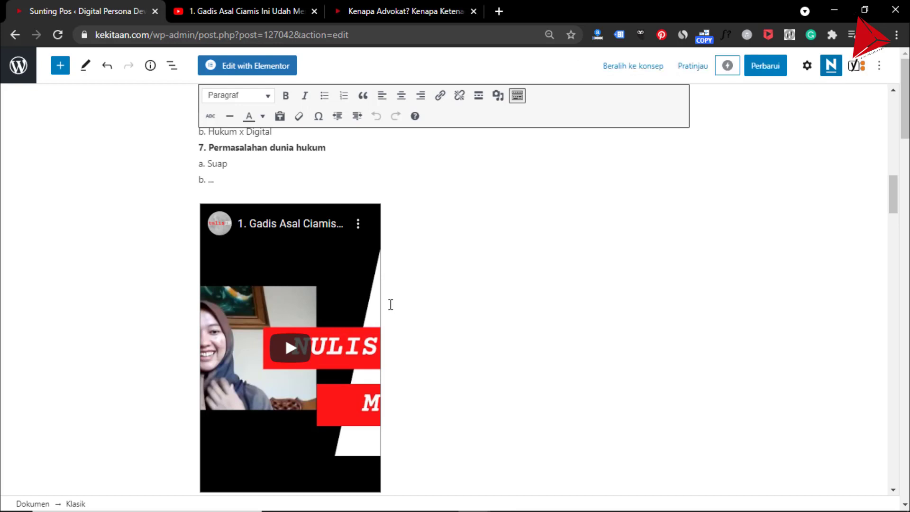
- Delete the embedded videos below question 7 and at the start of the post's first block
{"action": "left_click", "coordinate": [313, 258]}
{"action": "key", "text": "BackSpace"}
{"action": "key", "text": "BackSpace"}
{"action": "scroll", "coordinate": [337, 245], "scroll_direction": "up", "scroll_amount": 12}
{"action": "left_click", "coordinate": [310, 241]}
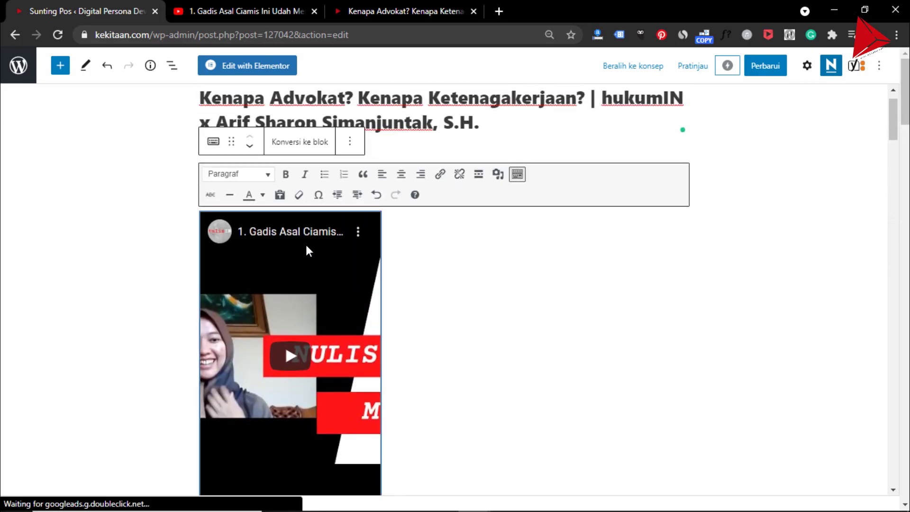
{"action": "key", "text": "BackSpace"}
{"action": "key", "text": "BackSpace"}
{"action": "scroll", "coordinate": [326, 242], "scroll_direction": "down", "scroll_amount": 15}
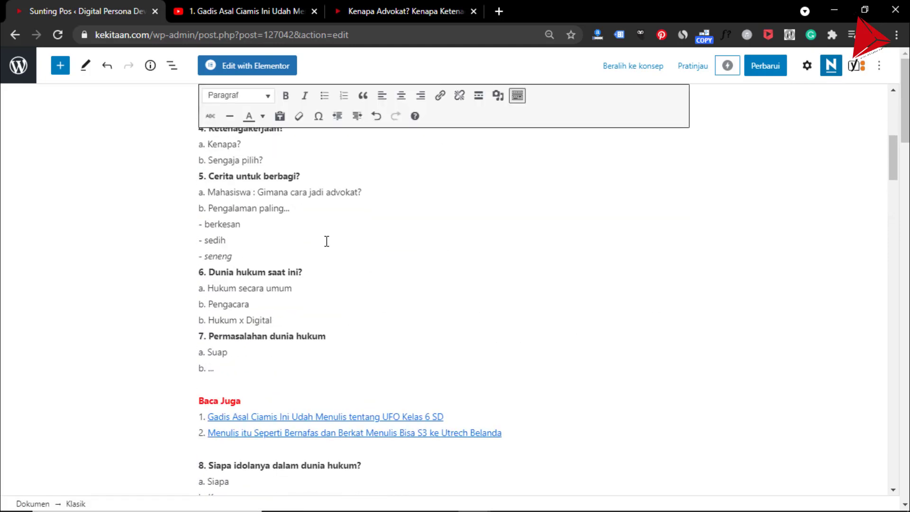
- Remove the blank line between the keyword box and the embedded video at the end of the post
{"action": "scroll", "coordinate": [328, 242], "scroll_direction": "down", "scroll_amount": 20}
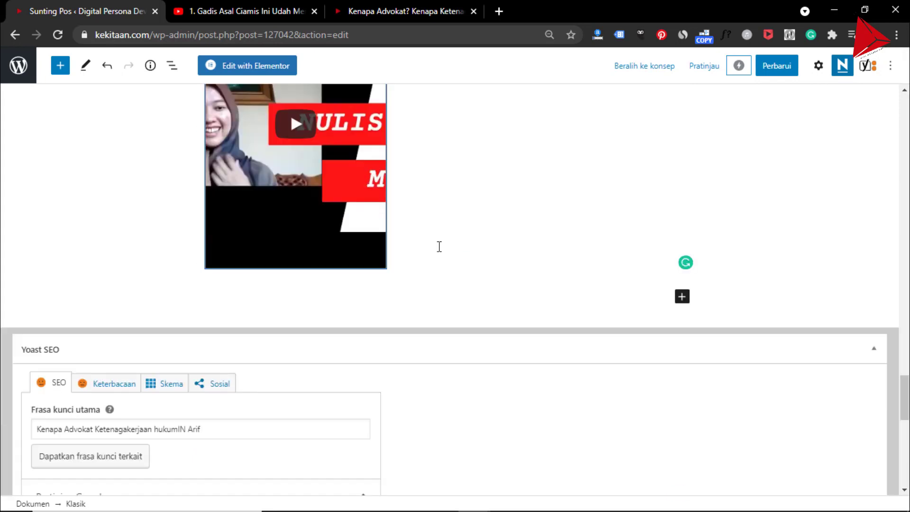
{"action": "scroll", "coordinate": [337, 229], "scroll_direction": "up", "scroll_amount": 7}
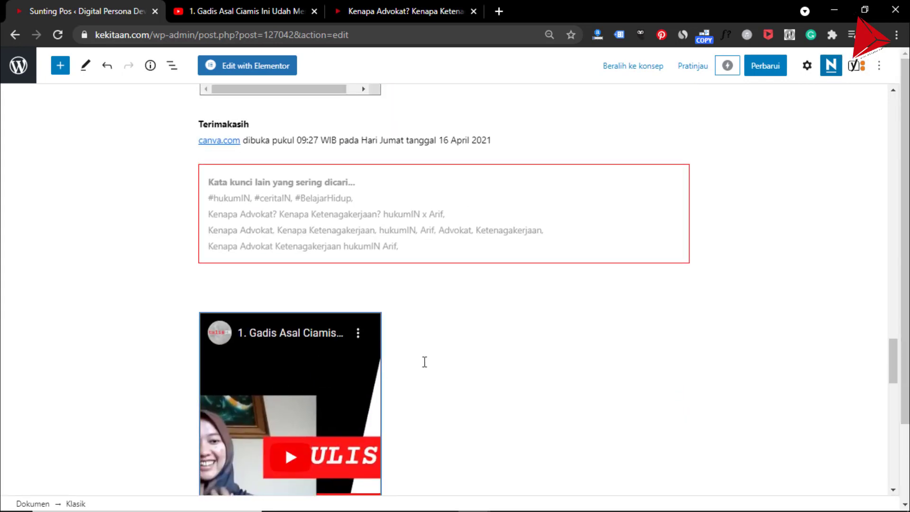
{"action": "left_click", "coordinate": [437, 365]}
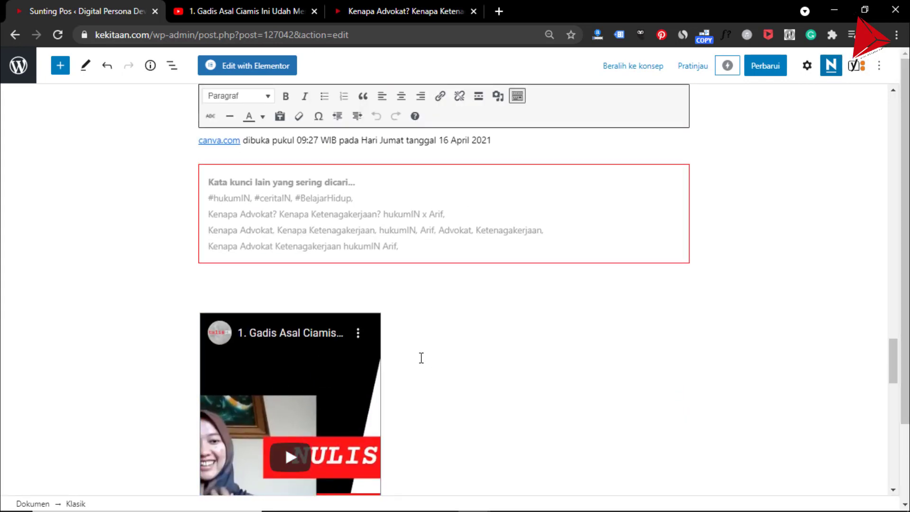
{"action": "key", "text": "BackSpace"}
{"action": "key", "text": "ctrl+z"}
{"action": "left_click", "coordinate": [293, 285]}
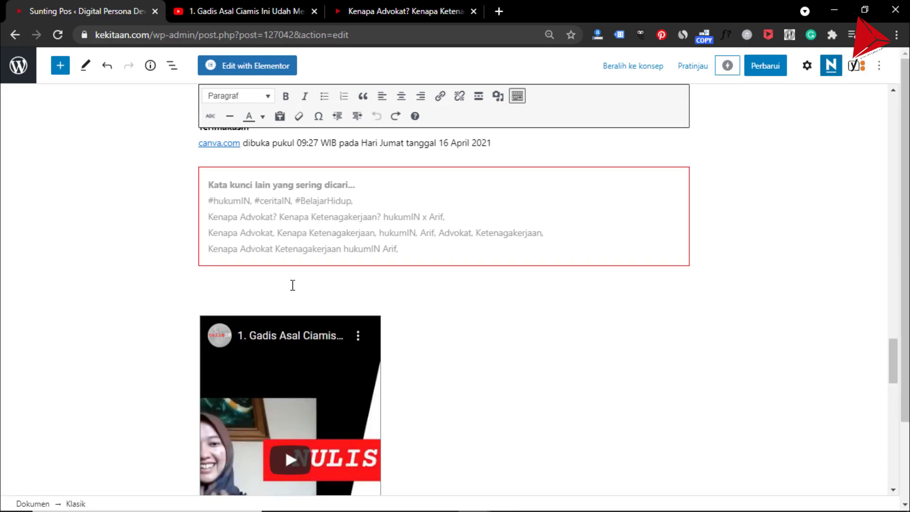
{"action": "key", "text": "BackSpace"}
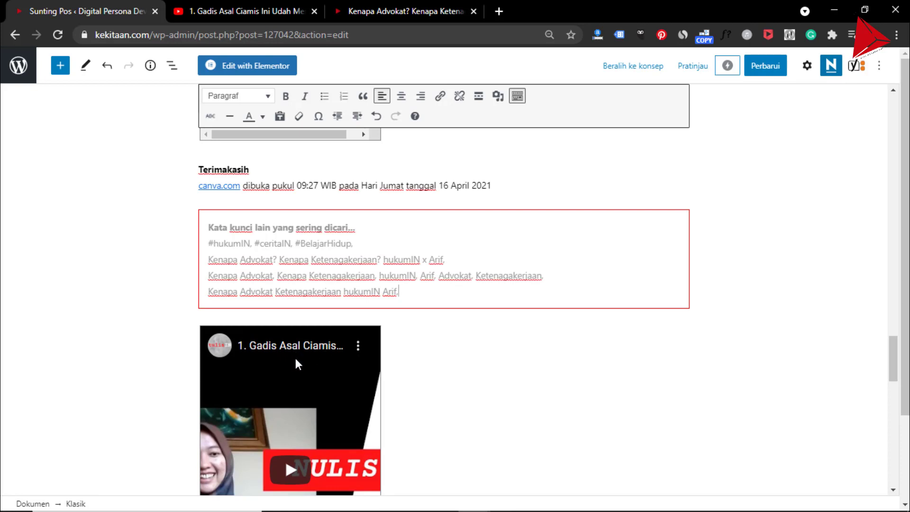
{"action": "key", "text": "alt+Tab"}
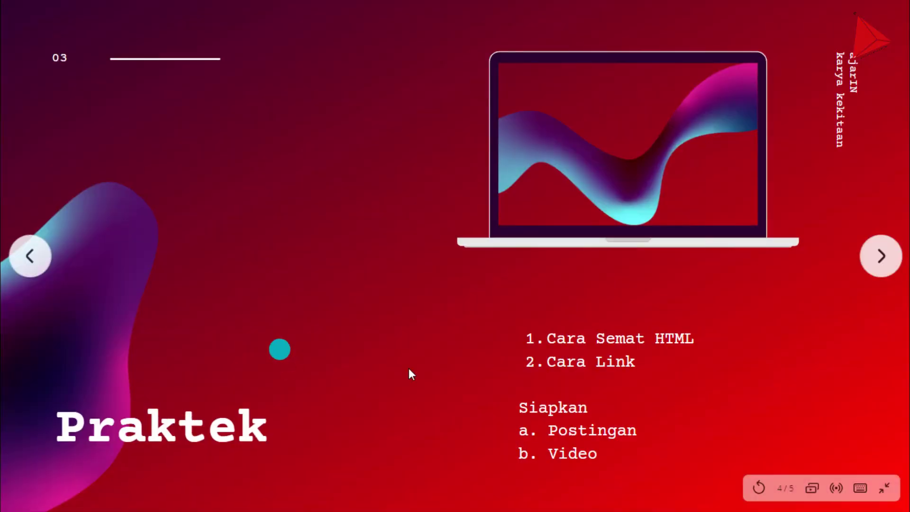
{"action": "key", "text": "alt+Tab"}
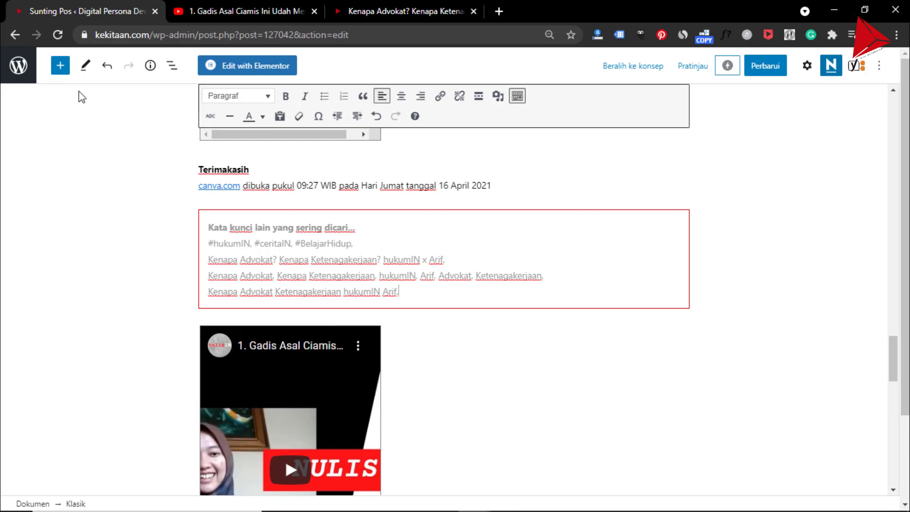
- Search the block library for "you" and add a YouTube block after the last classic block
{"action": "left_click", "coordinate": [63, 69]}
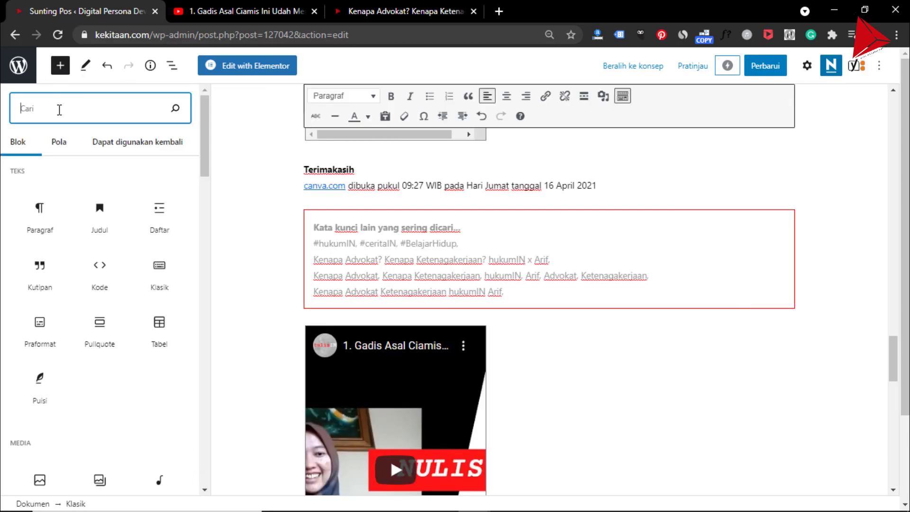
{"action": "type", "text": "l"}
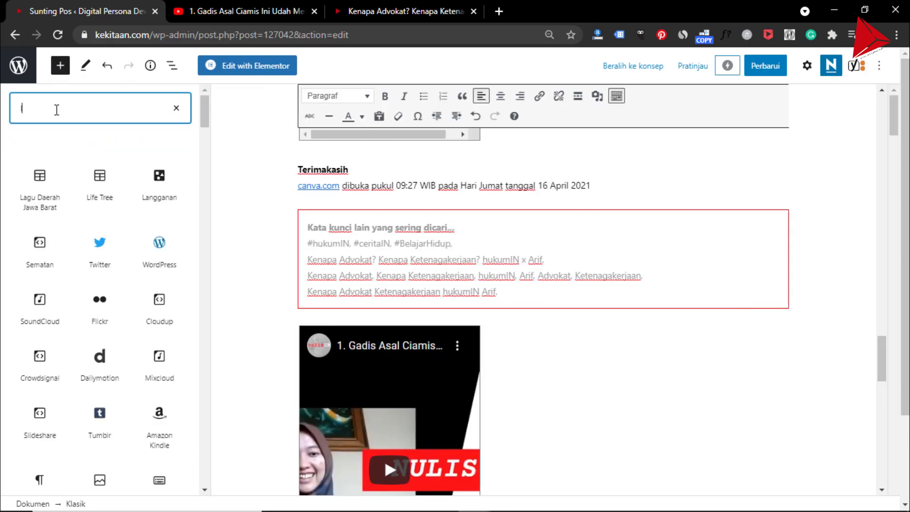
{"action": "key", "text": "BackSpace"}
{"action": "type", "text": "you"}
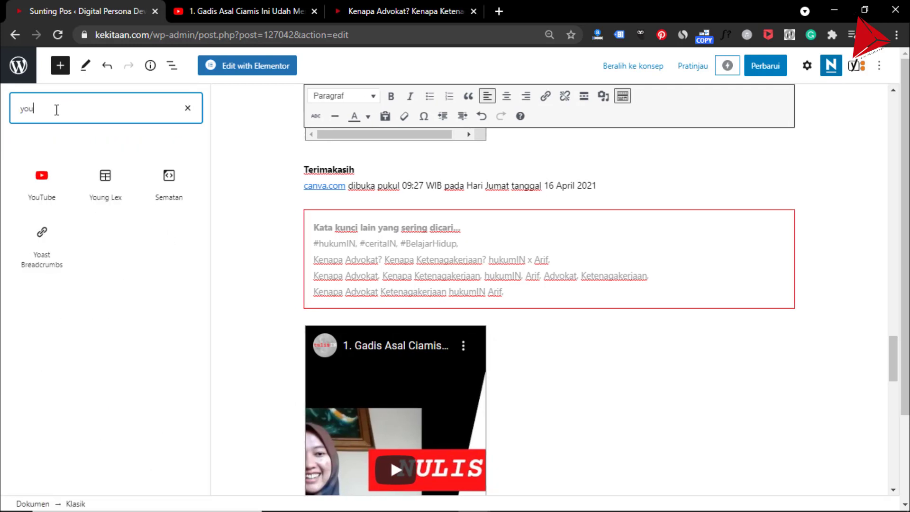
{"action": "left_click", "coordinate": [49, 181]}
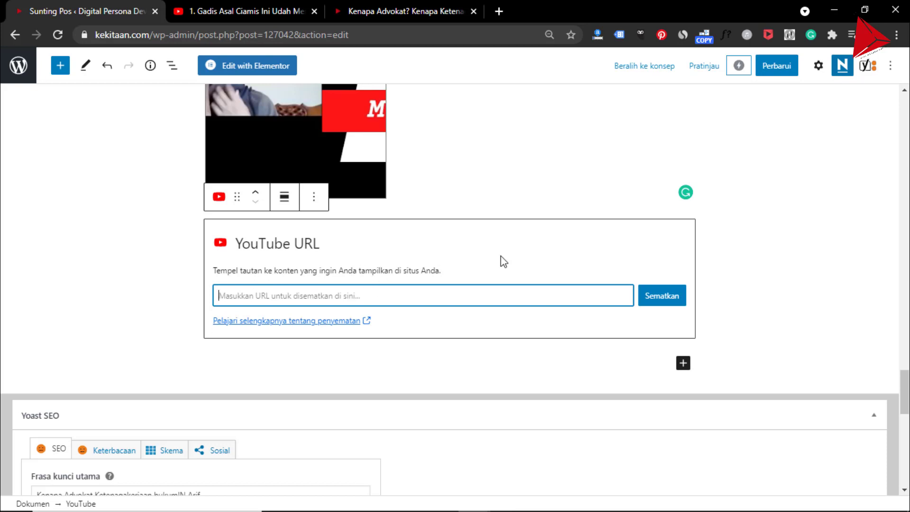
{"action": "left_click", "coordinate": [258, 12]}
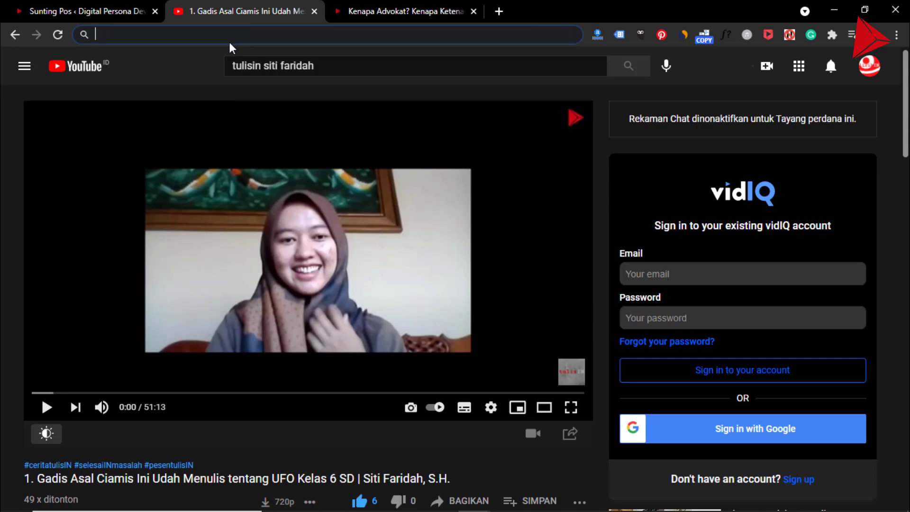
{"action": "left_click", "coordinate": [98, 15]}
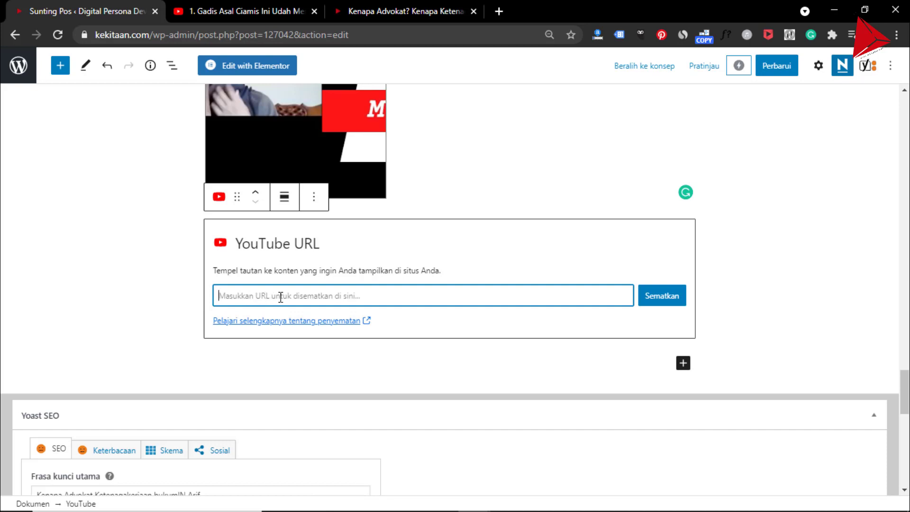
{"action": "type", "text": "https://www.youtube.com/watch?v=g4qkS27hzLs"}
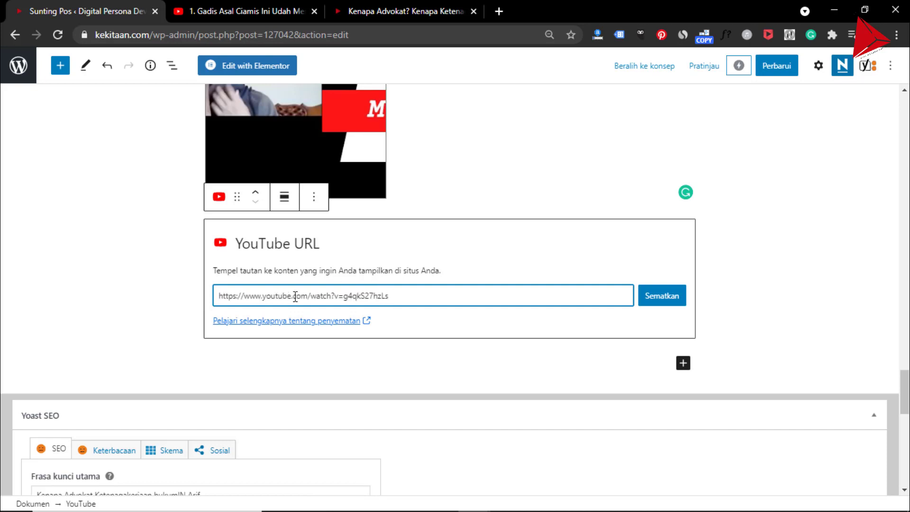
{"action": "left_click", "coordinate": [657, 298]}
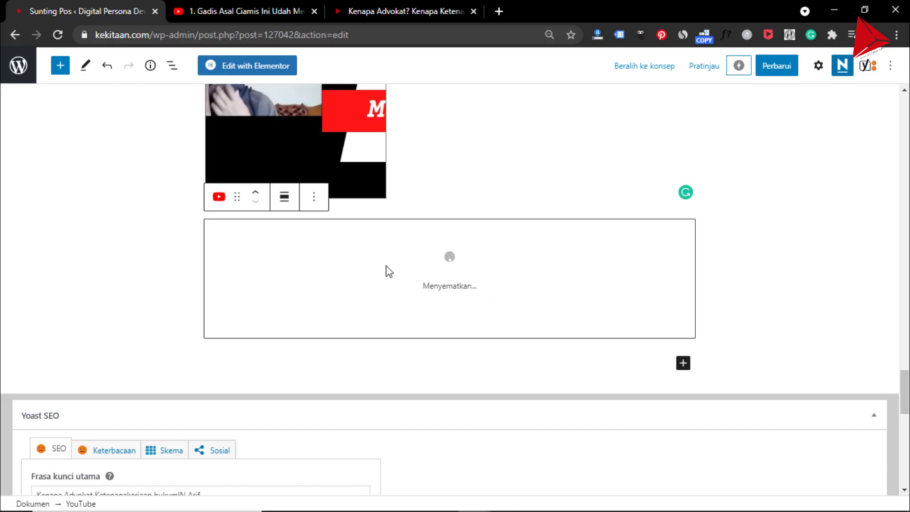
- Compare the size of the iframe video in the classic block with the video in the YouTube block below it
{"action": "scroll", "coordinate": [379, 268], "scroll_direction": "down", "scroll_amount": 4}
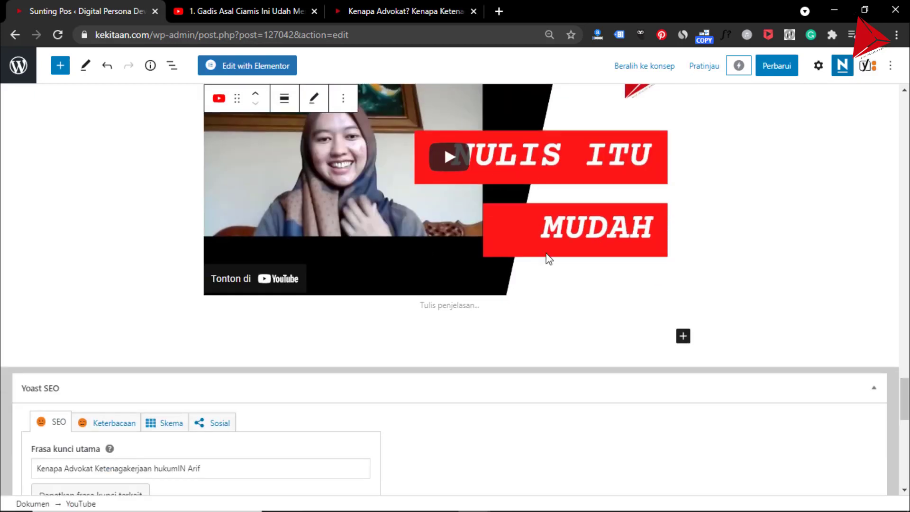
{"action": "scroll", "coordinate": [477, 221], "scroll_direction": "up", "scroll_amount": 4}
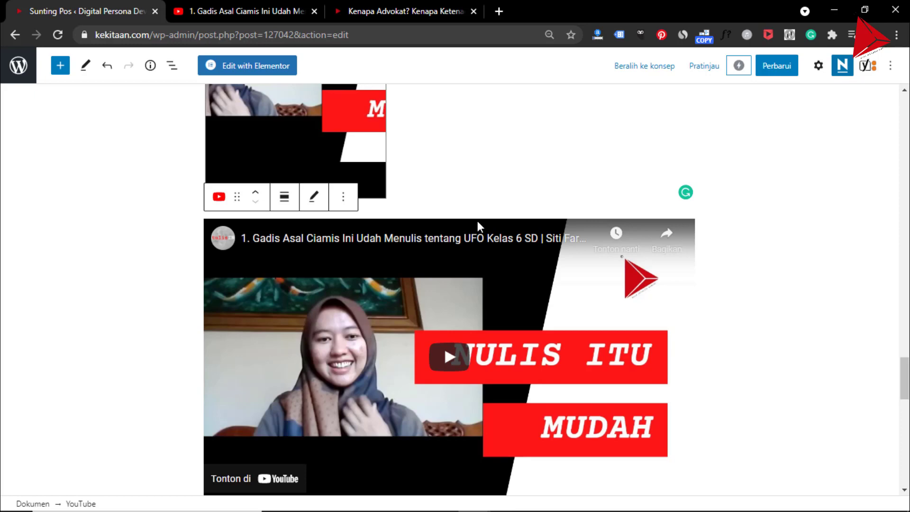
{"action": "scroll", "coordinate": [480, 220], "scroll_direction": "up", "scroll_amount": 4}
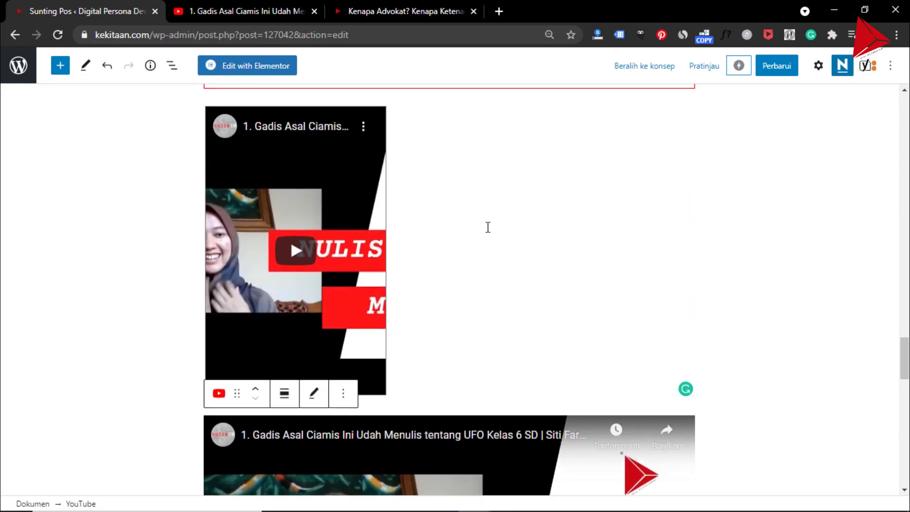
{"action": "scroll", "coordinate": [488, 225], "scroll_direction": "down", "scroll_amount": 3}
{"action": "left_click", "coordinate": [428, 138]}
{"action": "scroll", "coordinate": [326, 228], "scroll_direction": "up", "scroll_amount": 4}
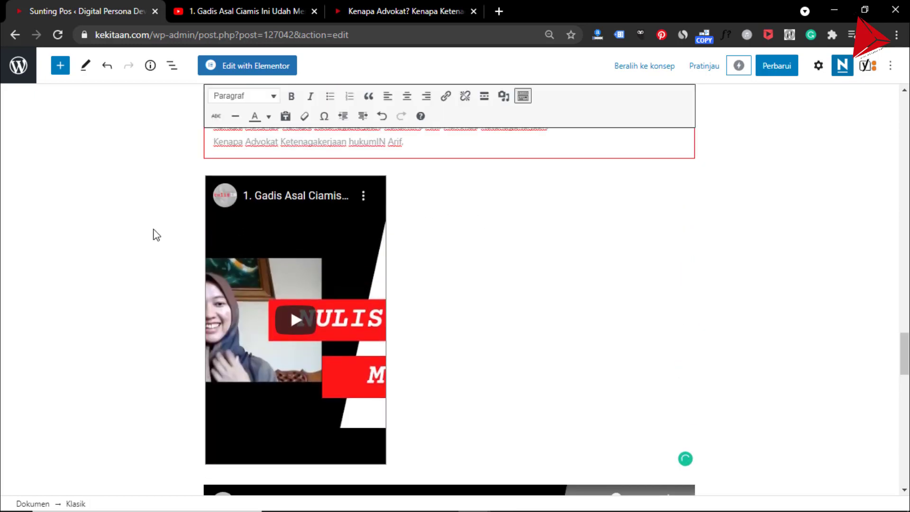
{"action": "left_click", "coordinate": [152, 234]}
{"action": "scroll", "coordinate": [161, 237], "scroll_direction": "down", "scroll_amount": 5}
{"action": "scroll", "coordinate": [161, 237], "scroll_direction": "down", "scroll_amount": 4}
{"action": "scroll", "coordinate": [151, 260], "scroll_direction": "up", "scroll_amount": 3}
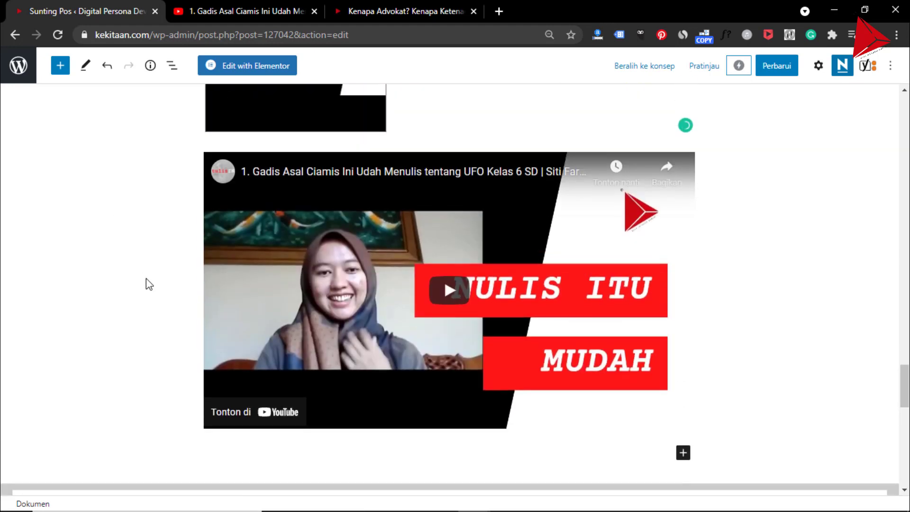
{"action": "scroll", "coordinate": [151, 280], "scroll_direction": "up", "scroll_amount": 1}
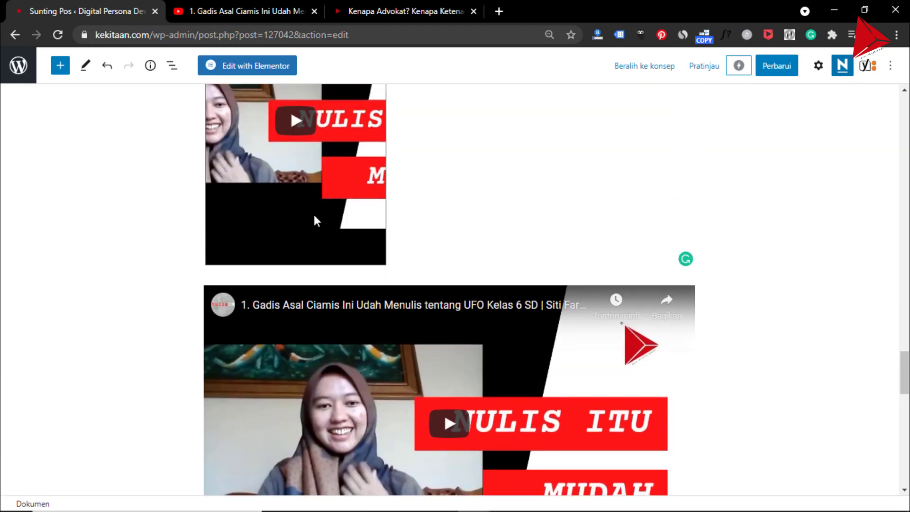
{"action": "scroll", "coordinate": [353, 266], "scroll_direction": "up", "scroll_amount": 4}
{"action": "scroll", "coordinate": [439, 274], "scroll_direction": "down", "scroll_amount": 3}
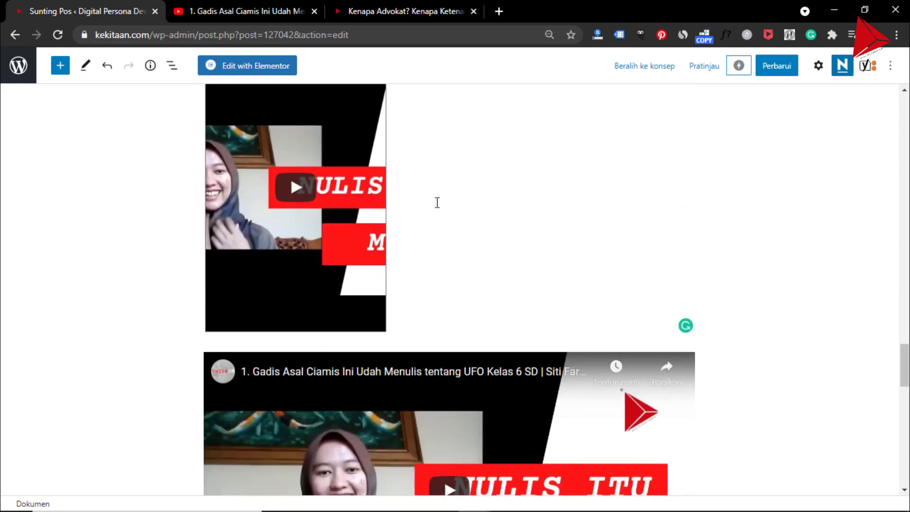
{"action": "scroll", "coordinate": [437, 203], "scroll_direction": "up", "scroll_amount": 1}
{"action": "left_click", "coordinate": [428, 214]}
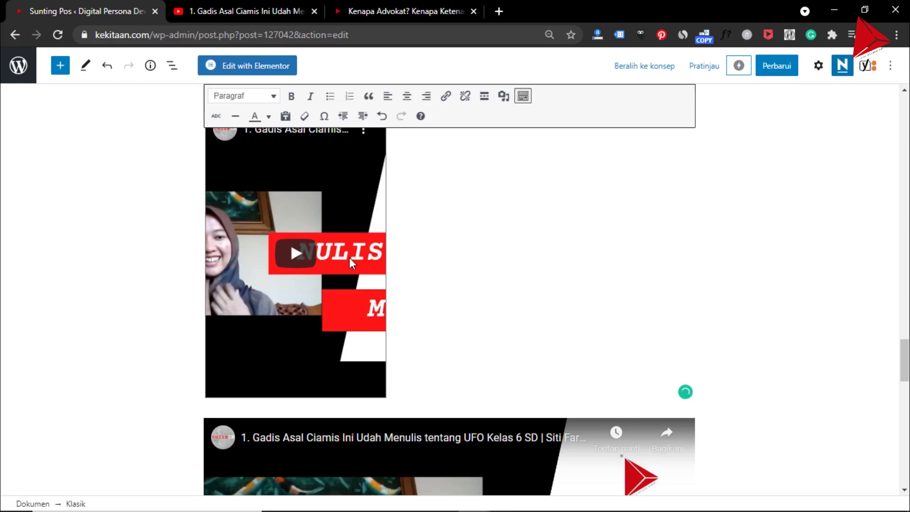
{"action": "scroll", "coordinate": [332, 232], "scroll_direction": "down", "scroll_amount": 4}
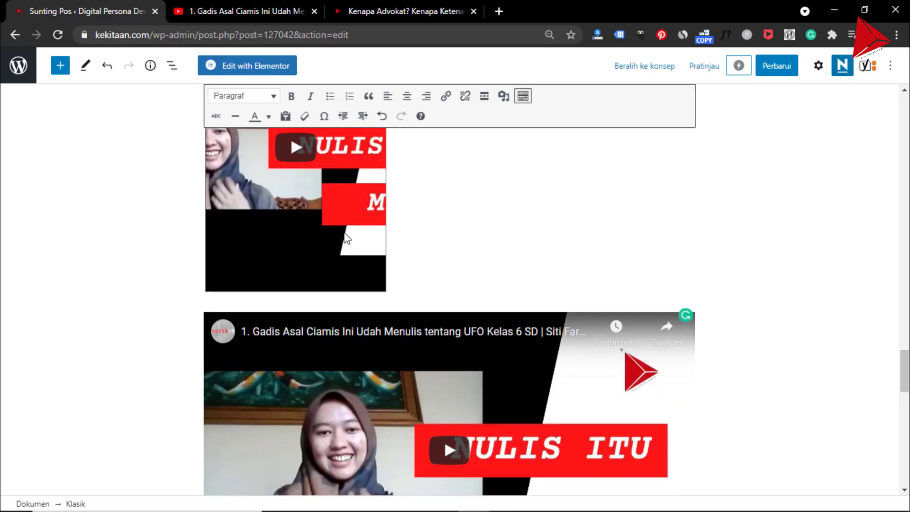
{"action": "scroll", "coordinate": [188, 183], "scroll_direction": "down", "scroll_amount": 2}
{"action": "scroll", "coordinate": [205, 197], "scroll_direction": "up", "scroll_amount": 2}
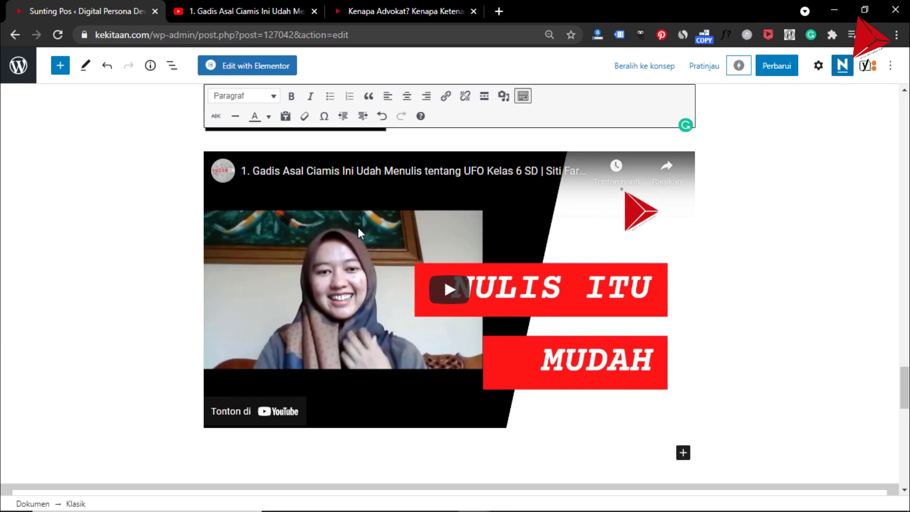
- Update the post and reload its published page to view both embedded videos near the end
{"action": "left_click", "coordinate": [778, 66]}
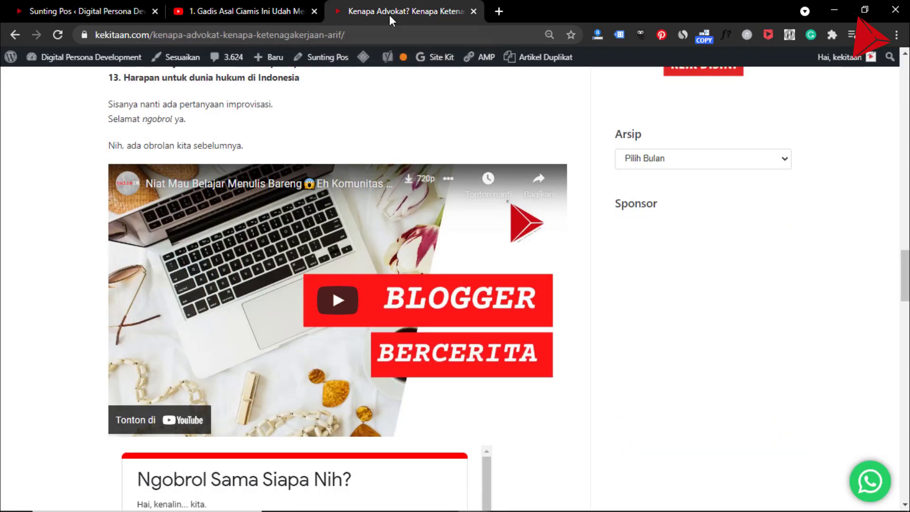
{"action": "left_click", "coordinate": [388, 14]}
{"action": "left_click", "coordinate": [58, 37]}
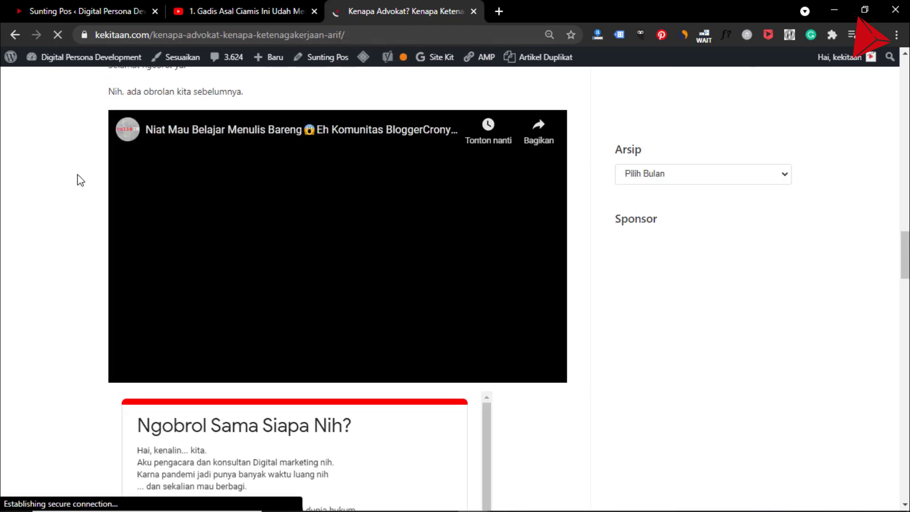
{"action": "scroll", "coordinate": [97, 175], "scroll_direction": "down", "scroll_amount": 20}
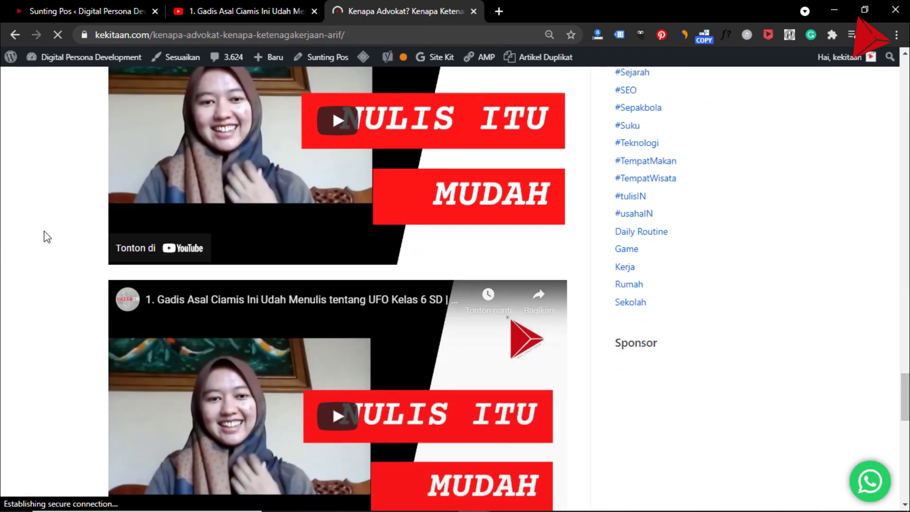
{"action": "scroll", "coordinate": [83, 232], "scroll_direction": "up", "scroll_amount": 5}
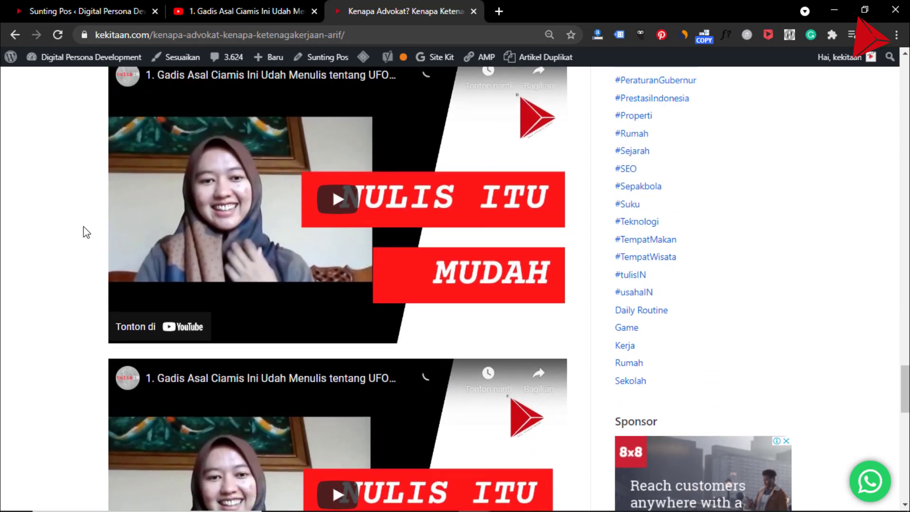
- Compare how the two embedded videos look in the editor and on the published page
{"action": "left_click", "coordinate": [78, 10]}
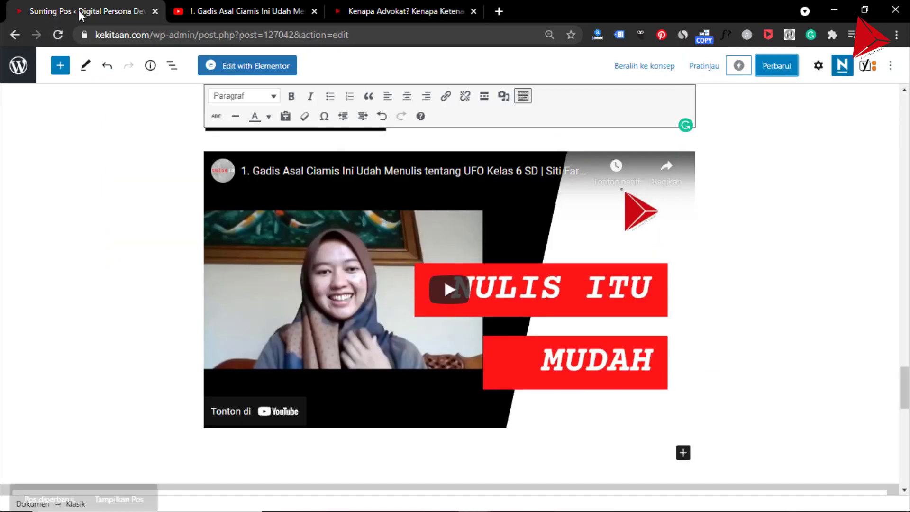
{"action": "scroll", "coordinate": [162, 213], "scroll_direction": "up", "scroll_amount": 7}
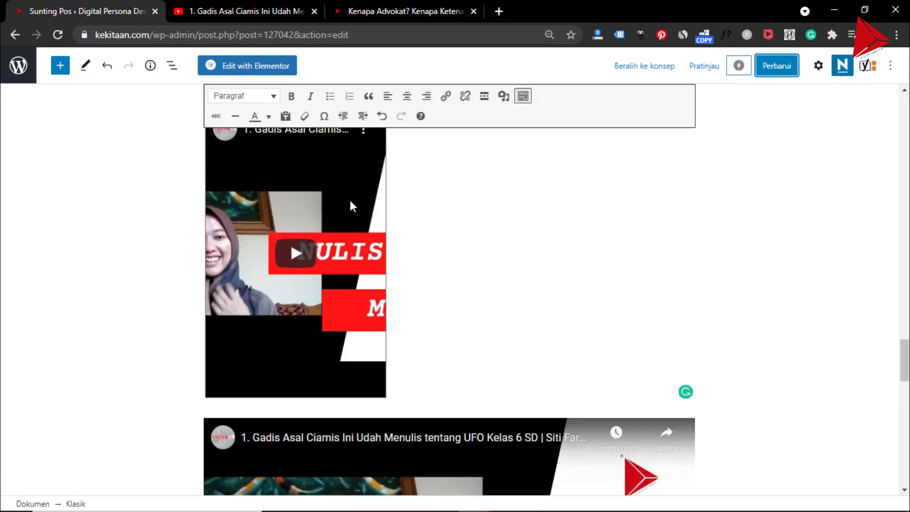
{"action": "scroll", "coordinate": [304, 310], "scroll_direction": "up", "scroll_amount": 1}
{"action": "scroll", "coordinate": [283, 306], "scroll_direction": "down", "scroll_amount": 3}
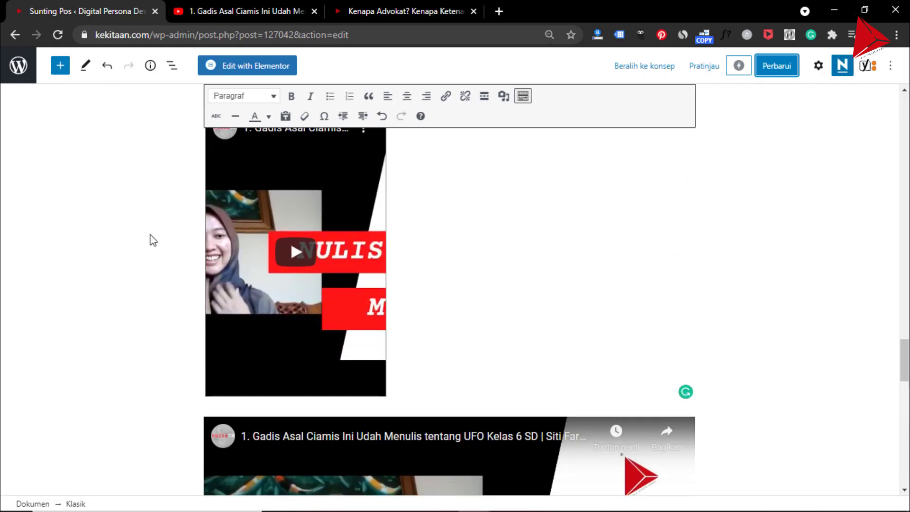
{"action": "scroll", "coordinate": [161, 237], "scroll_direction": "down", "scroll_amount": 3}
{"action": "scroll", "coordinate": [178, 225], "scroll_direction": "down", "scroll_amount": 3}
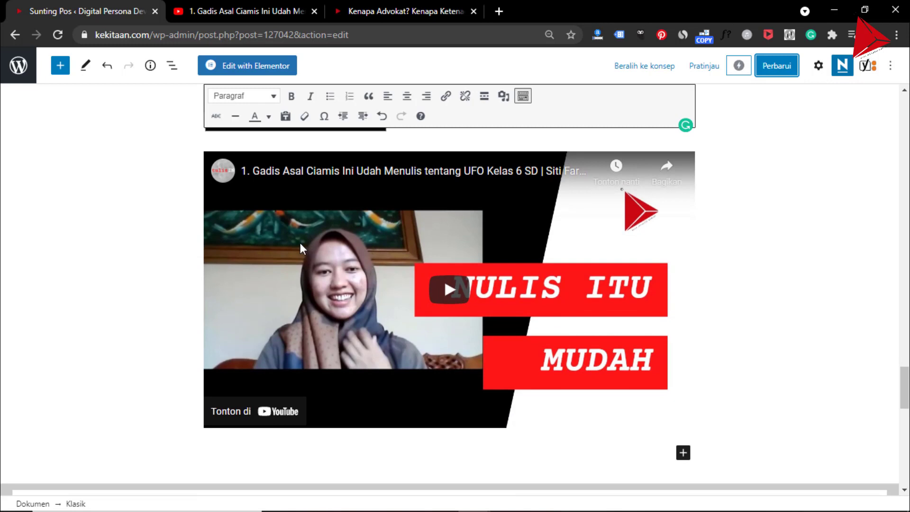
{"action": "left_click", "coordinate": [394, 34]}
{"action": "left_click", "coordinate": [379, 13]}
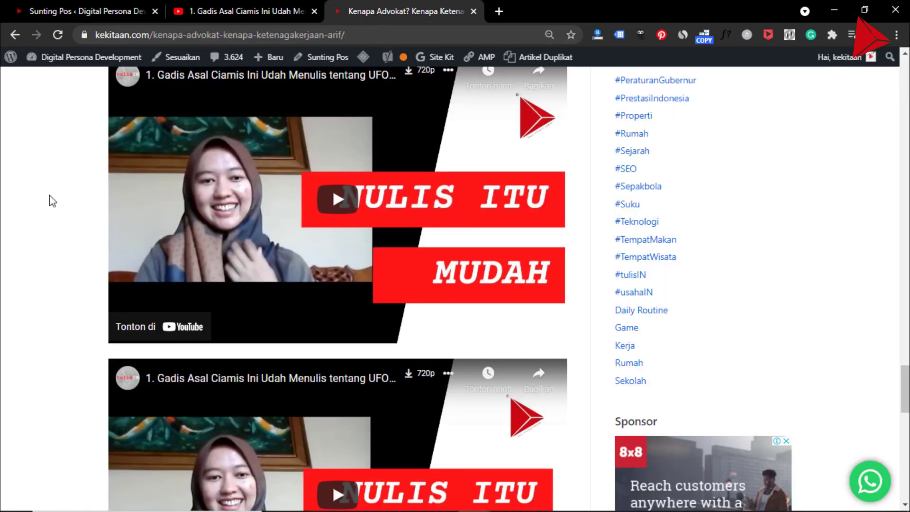
{"action": "scroll", "coordinate": [50, 201], "scroll_direction": "down", "scroll_amount": 2}
{"action": "scroll", "coordinate": [64, 275], "scroll_direction": "down", "scroll_amount": 3}
{"action": "scroll", "coordinate": [143, 266], "scroll_direction": "up", "scroll_amount": 3}
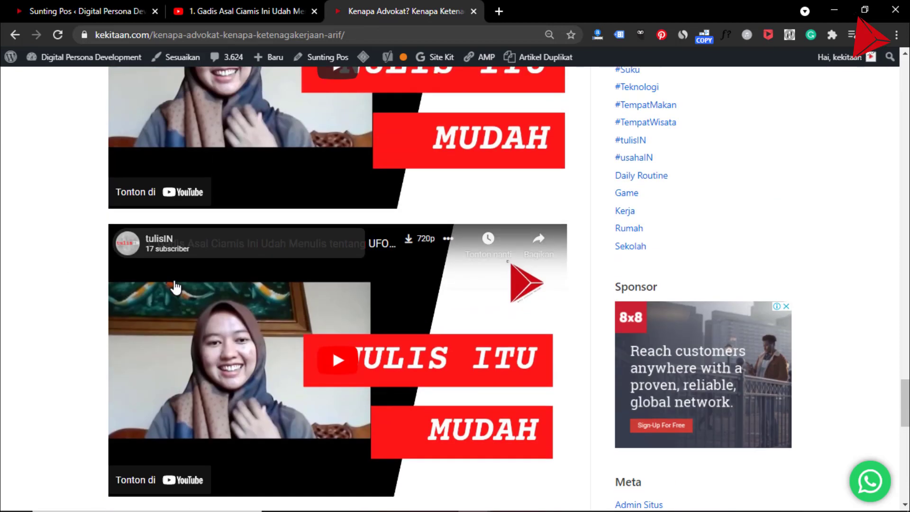
- Return to the post editor and delete both the iframe video and the YouTube block video at the end of the post
{"action": "left_click", "coordinate": [86, 14]}
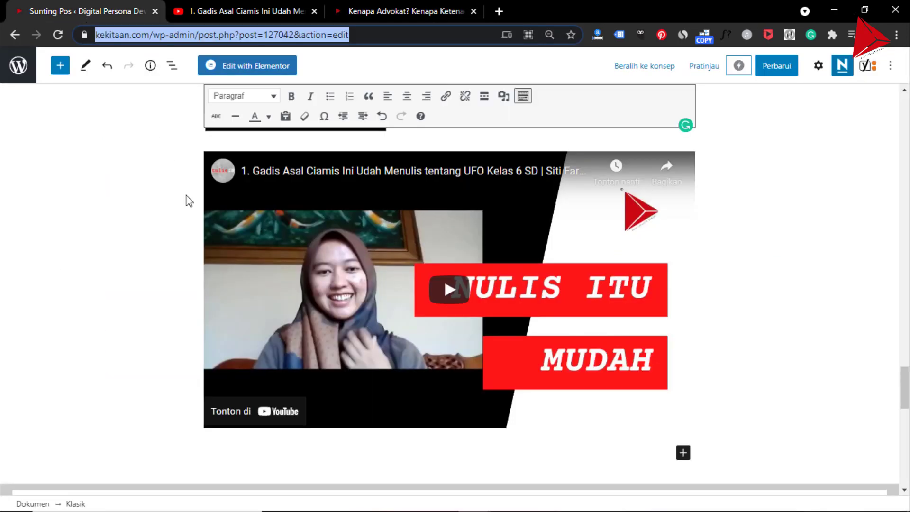
{"action": "scroll", "coordinate": [179, 229], "scroll_direction": "up", "scroll_amount": 3}
{"action": "scroll", "coordinate": [318, 295], "scroll_direction": "up", "scroll_amount": 3}
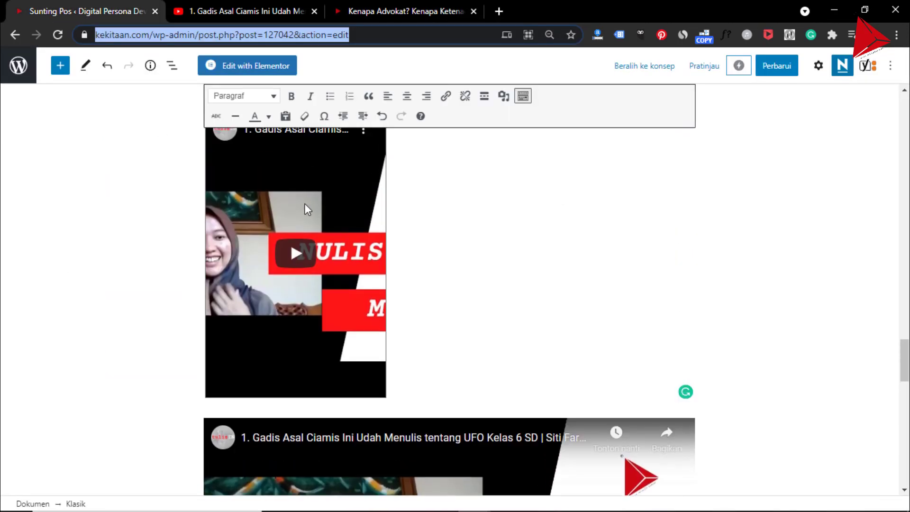
{"action": "scroll", "coordinate": [90, 299], "scroll_direction": "down", "scroll_amount": 5}
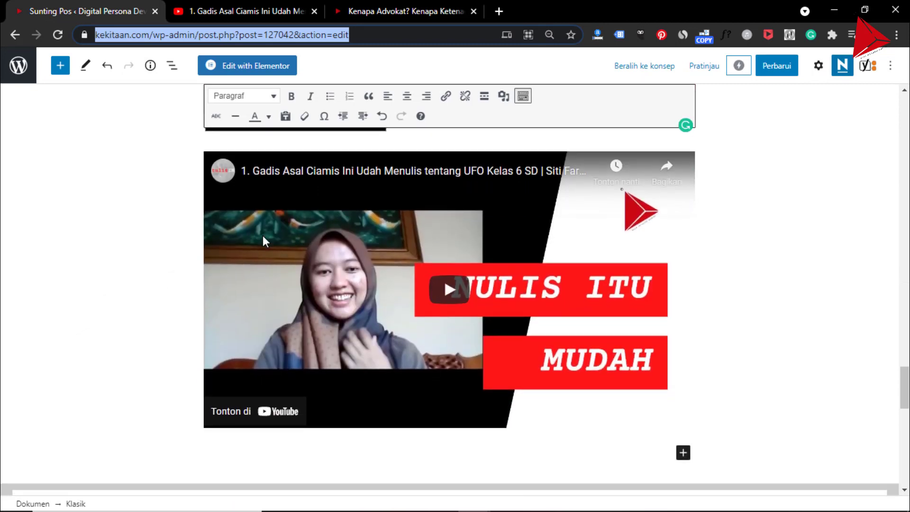
{"action": "scroll", "coordinate": [260, 228], "scroll_direction": "up", "scroll_amount": 1}
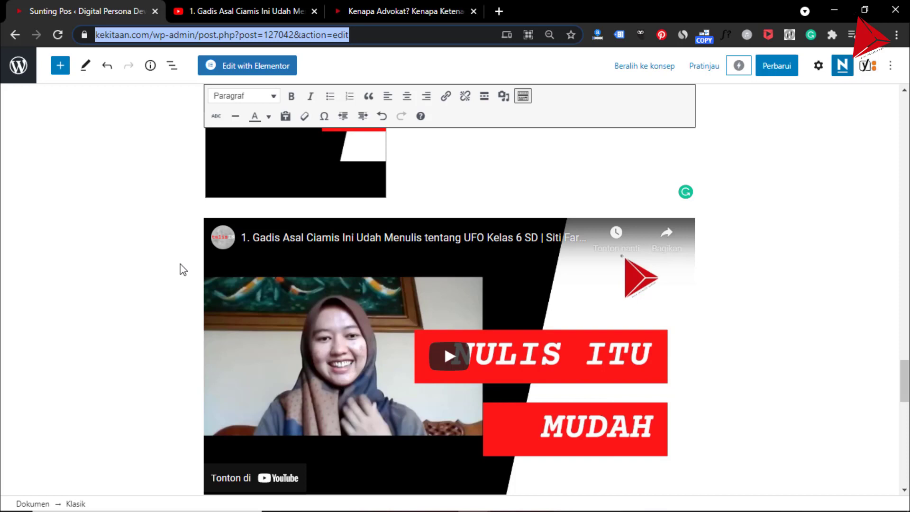
{"action": "scroll", "coordinate": [182, 270], "scroll_direction": "up", "scroll_amount": 5}
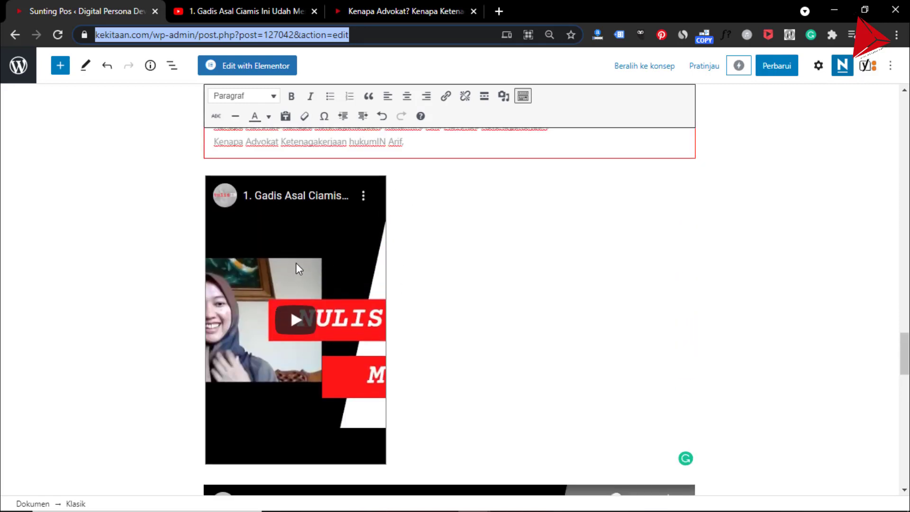
{"action": "left_click", "coordinate": [456, 277]}
{"action": "key", "text": "BackSpace"}
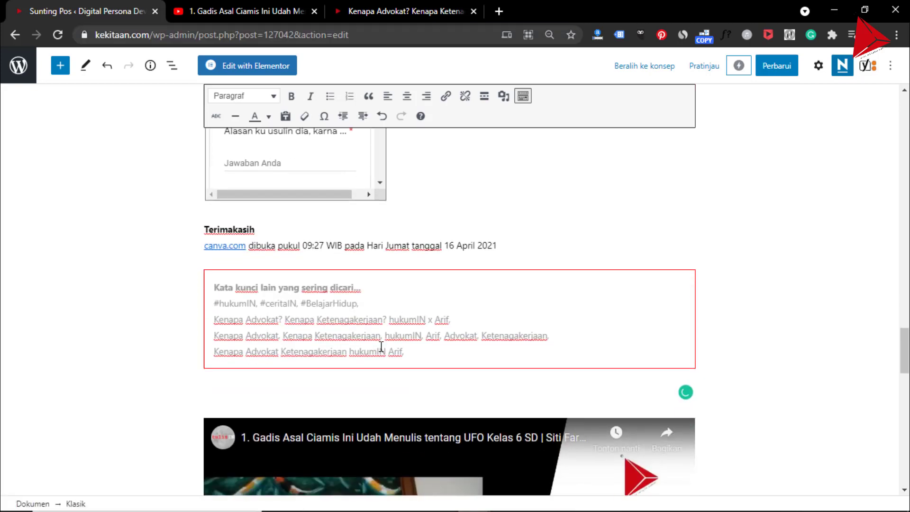
{"action": "left_click", "coordinate": [335, 428]}
{"action": "left_click", "coordinate": [346, 397]}
{"action": "left_click", "coordinate": [374, 359]}
{"action": "left_click", "coordinate": [288, 390]}
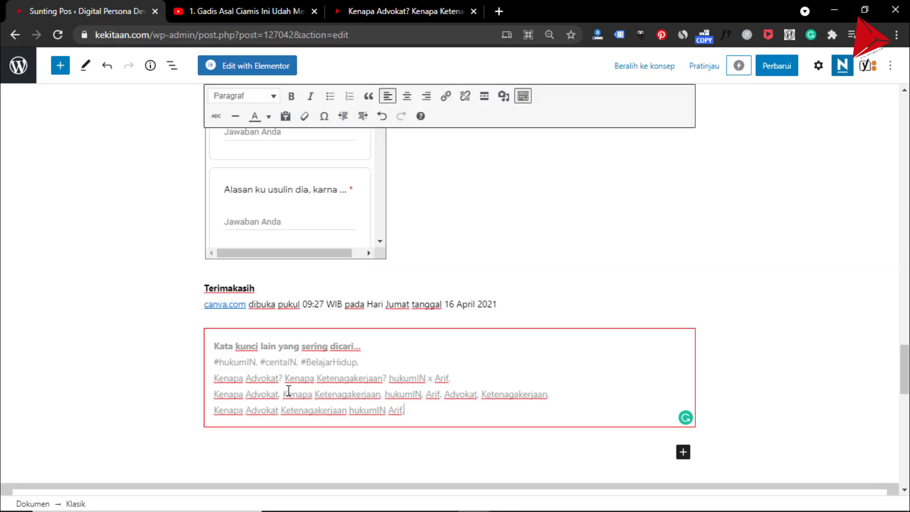
- Review the rest of the post in the editor and dismiss the suggested videos in the existing YouTube embed
{"action": "scroll", "coordinate": [328, 327], "scroll_direction": "up", "scroll_amount": 15}
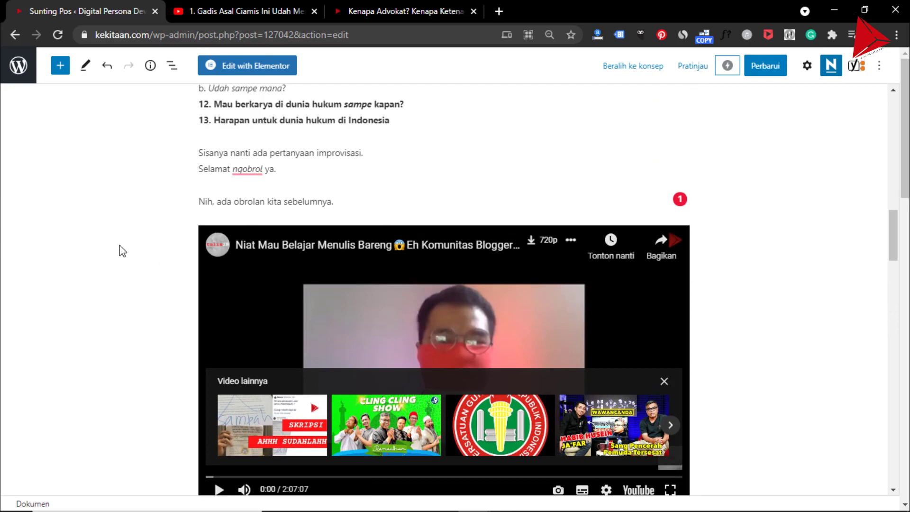
{"action": "scroll", "coordinate": [128, 241], "scroll_direction": "up", "scroll_amount": 7}
{"action": "scroll", "coordinate": [133, 247], "scroll_direction": "down", "scroll_amount": 7}
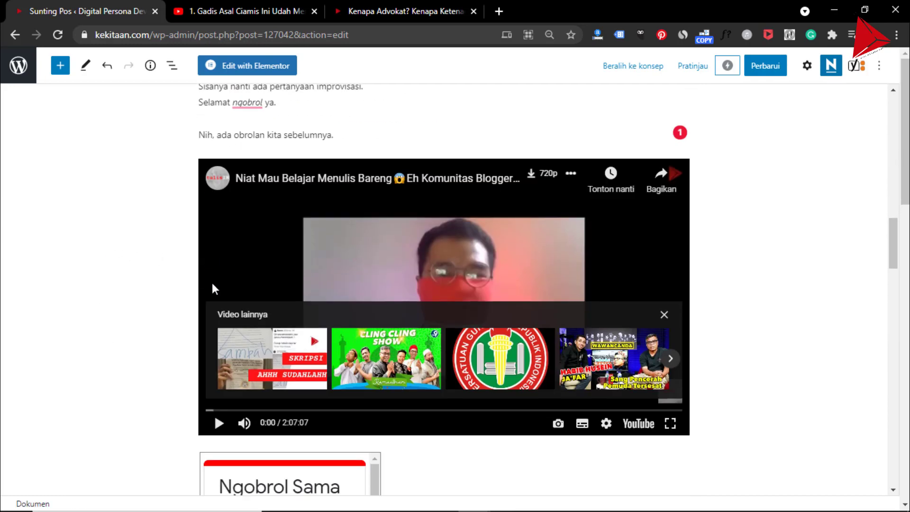
{"action": "scroll", "coordinate": [128, 228], "scroll_direction": "up", "scroll_amount": 15}
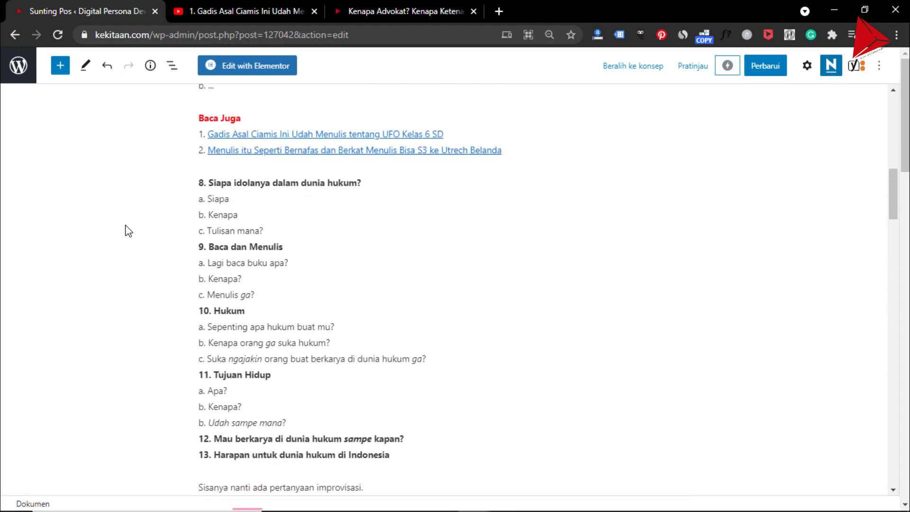
{"action": "scroll", "coordinate": [327, 191], "scroll_direction": "up", "scroll_amount": 5}
{"action": "scroll", "coordinate": [332, 209], "scroll_direction": "down", "scroll_amount": 18}
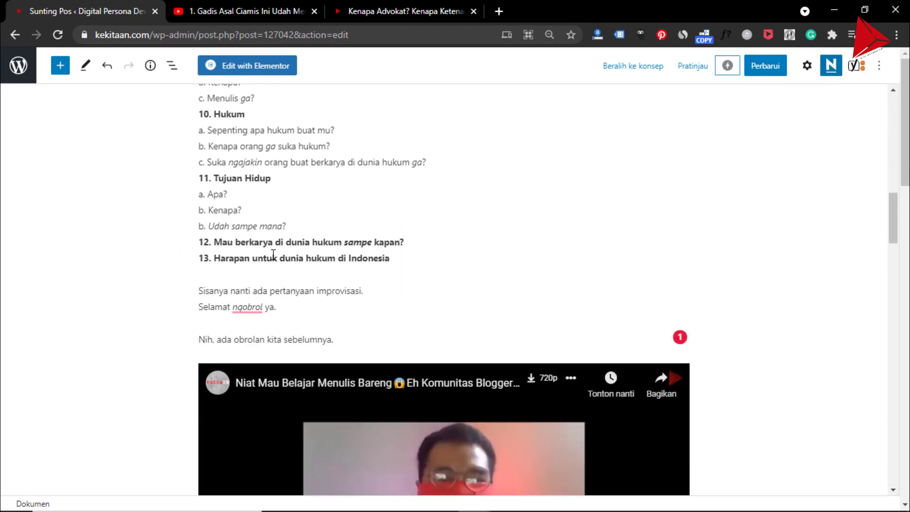
{"action": "scroll", "coordinate": [273, 255], "scroll_direction": "down", "scroll_amount": 3}
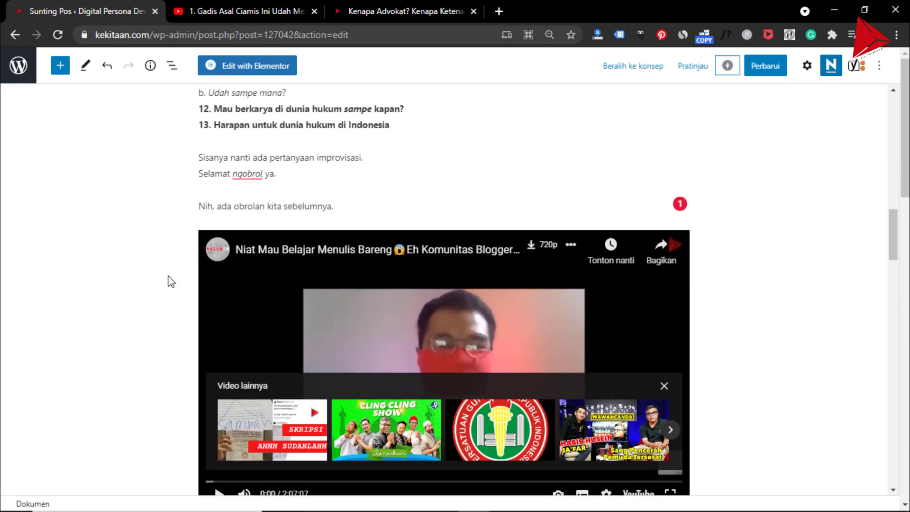
{"action": "scroll", "coordinate": [253, 276], "scroll_direction": "down", "scroll_amount": 6}
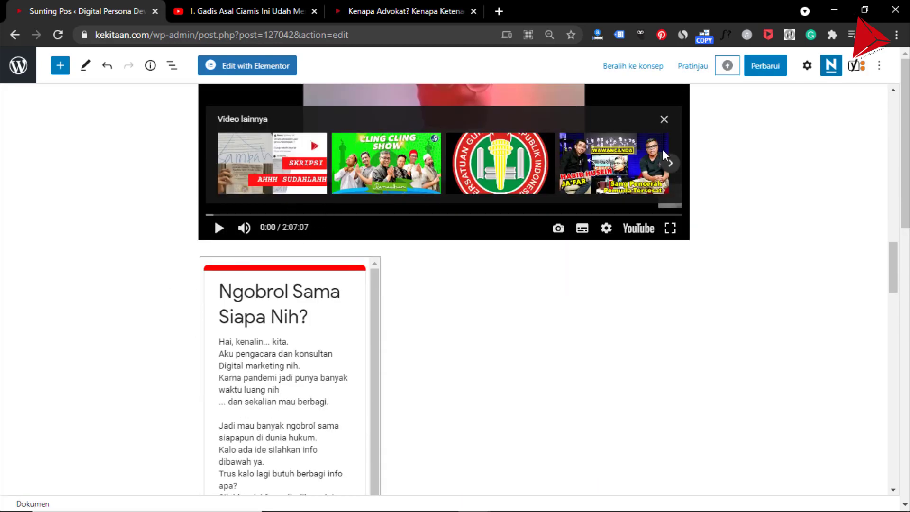
{"action": "left_click", "coordinate": [665, 119]}
{"action": "scroll", "coordinate": [110, 247], "scroll_direction": "down", "scroll_amount": 13}
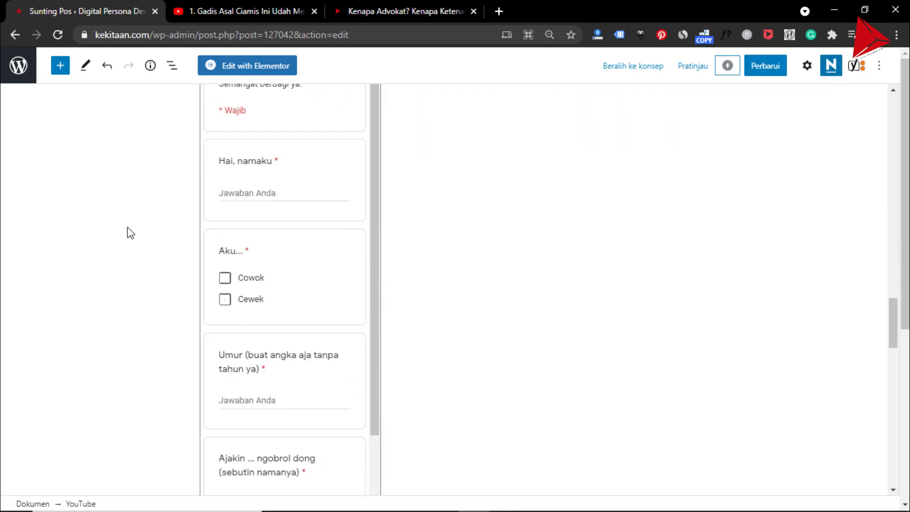
{"action": "scroll", "coordinate": [279, 276], "scroll_direction": "down", "scroll_amount": 10}
{"action": "scroll", "coordinate": [505, 274], "scroll_direction": "up", "scroll_amount": 4}
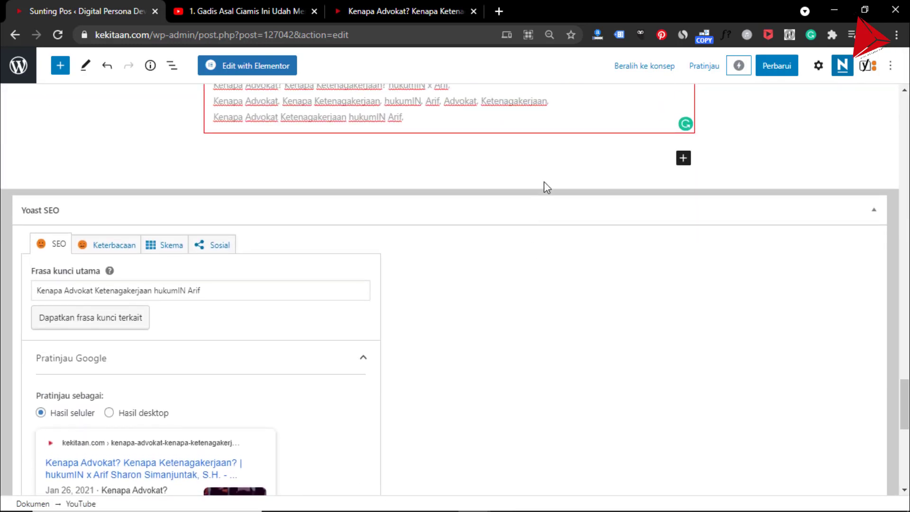
- Update the post and reload its published page
{"action": "left_click", "coordinate": [393, 13]}
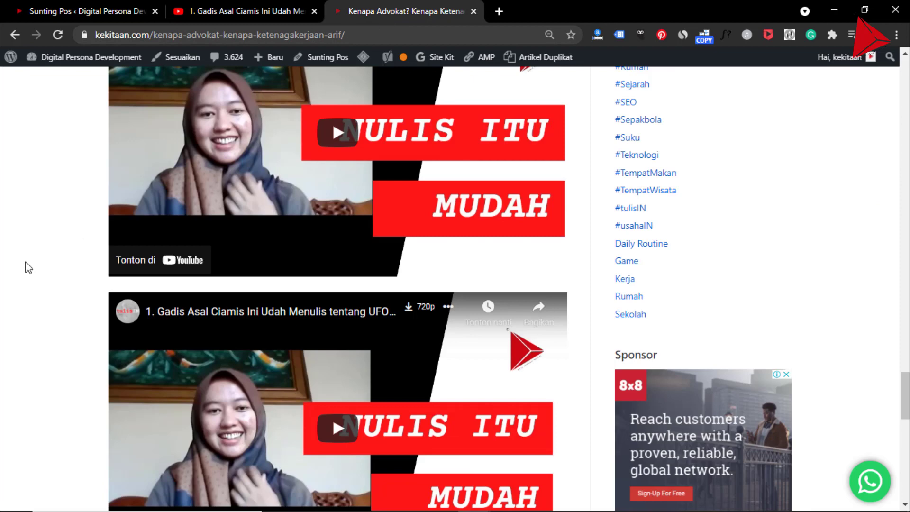
{"action": "scroll", "coordinate": [44, 211], "scroll_direction": "up", "scroll_amount": 3}
{"action": "left_click", "coordinate": [79, 14]}
{"action": "scroll", "coordinate": [813, 149], "scroll_direction": "up", "scroll_amount": 5}
{"action": "left_click", "coordinate": [782, 71]}
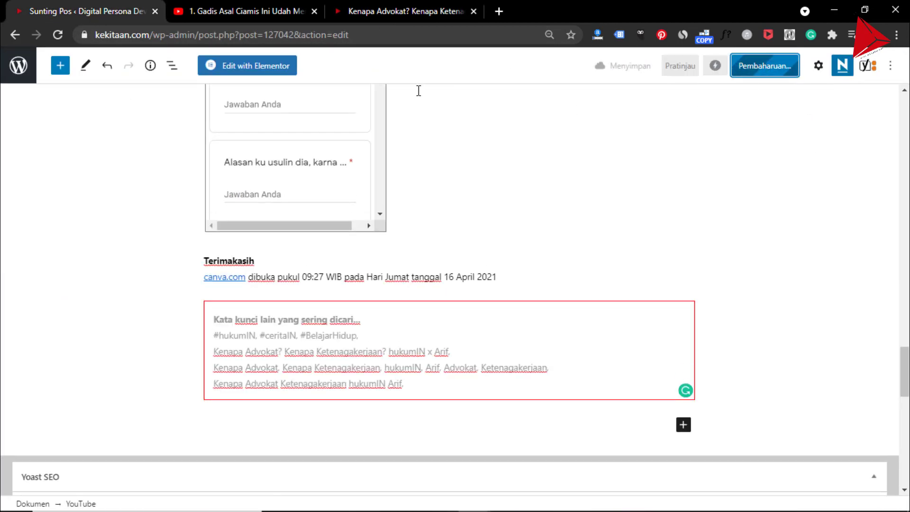
{"action": "left_click", "coordinate": [383, 9]}
{"action": "left_click", "coordinate": [57, 35]}
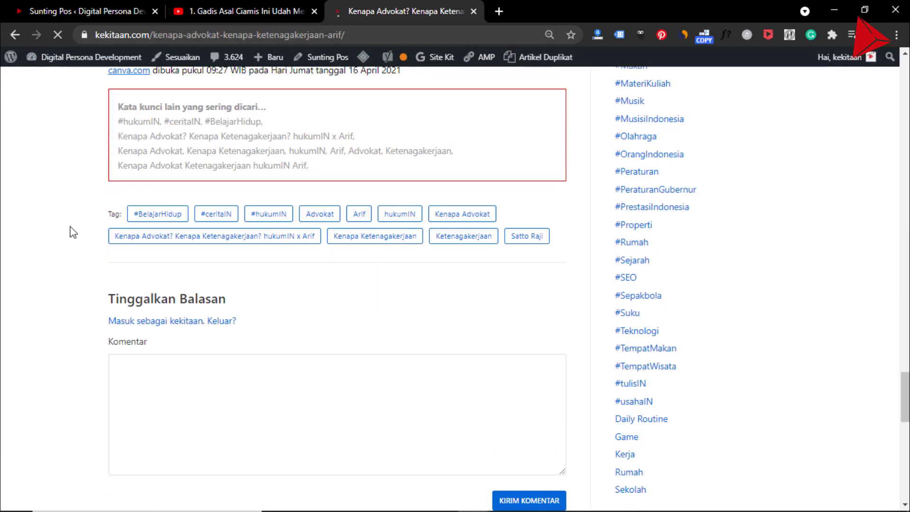
- Examine the end of the published post and the existing video embedded below the interview questions
{"action": "scroll", "coordinate": [151, 301], "scroll_direction": "up", "scroll_amount": 20}
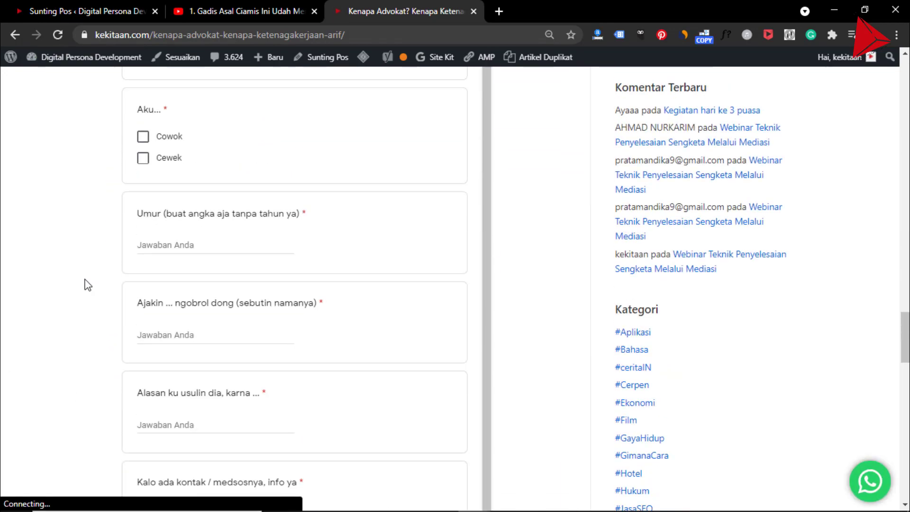
{"action": "scroll", "coordinate": [138, 248], "scroll_direction": "up", "scroll_amount": 20}
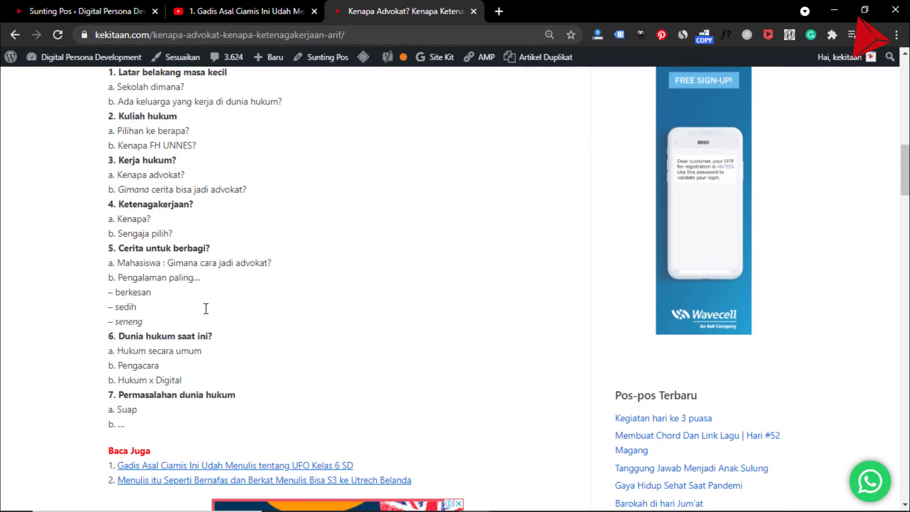
{"action": "scroll", "coordinate": [29, 292], "scroll_direction": "up", "scroll_amount": 2}
{"action": "scroll", "coordinate": [26, 291], "scroll_direction": "down", "scroll_amount": 20}
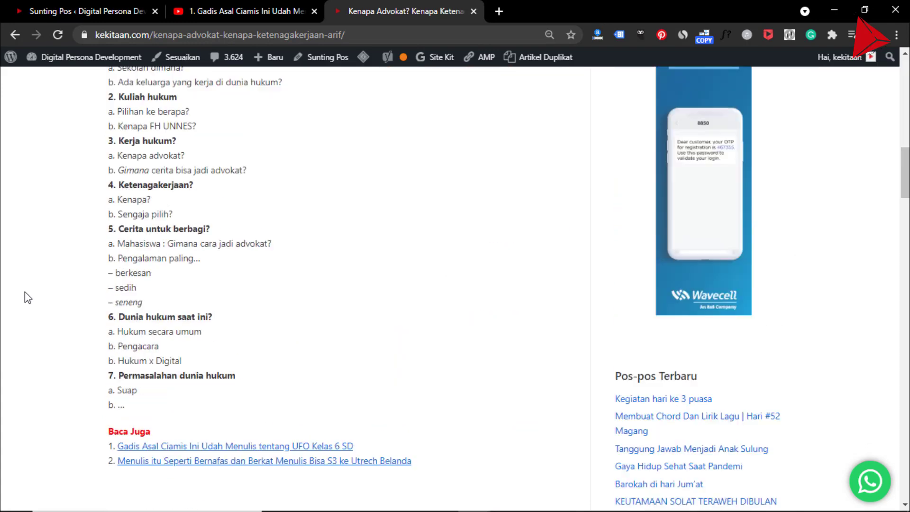
{"action": "scroll", "coordinate": [59, 277], "scroll_direction": "down", "scroll_amount": 1}
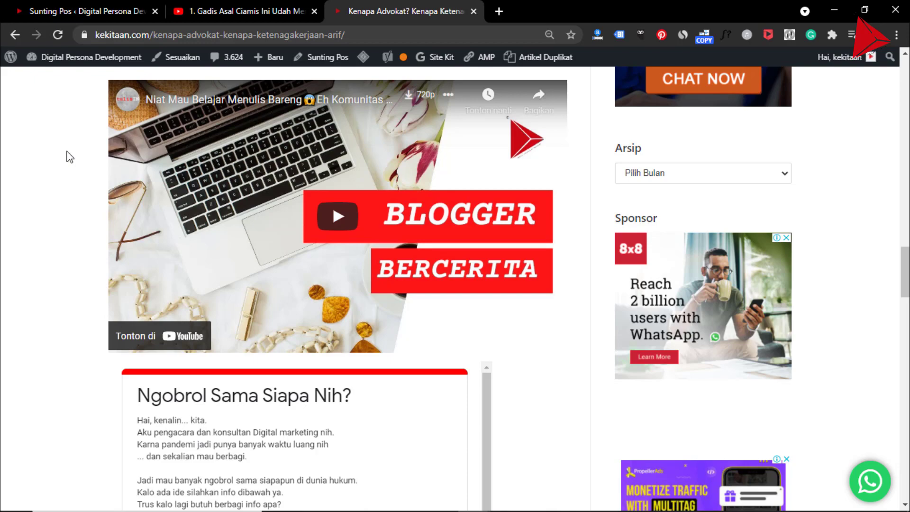
- Open the developer tools with a responsive view 400 px wide and examine how the embedded video and form fit a mobile screen
{"action": "key", "text": "ctrl+shift+i"}
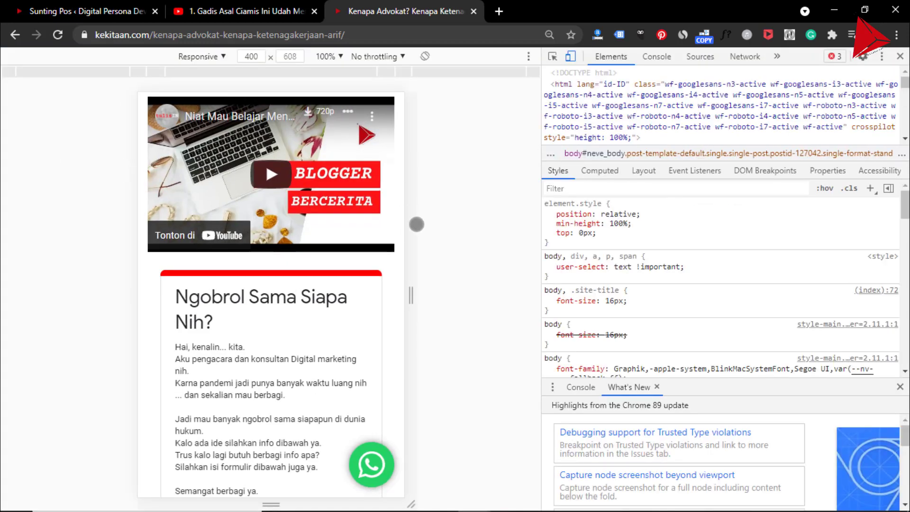
{"action": "scroll", "coordinate": [320, 338], "scroll_direction": "down", "scroll_amount": 15}
{"action": "scroll", "coordinate": [344, 222], "scroll_direction": "up", "scroll_amount": 7}
{"action": "scroll", "coordinate": [320, 223], "scroll_direction": "down", "scroll_amount": 10}
{"action": "scroll", "coordinate": [322, 215], "scroll_direction": "down", "scroll_amount": 20}
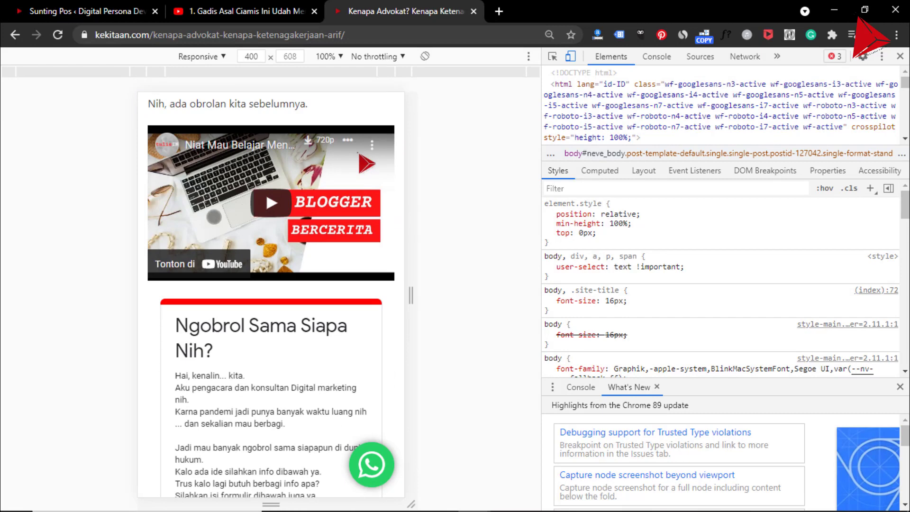
{"action": "scroll", "coordinate": [254, 211], "scroll_direction": "down", "scroll_amount": 2}
{"action": "scroll", "coordinate": [227, 247], "scroll_direction": "down", "scroll_amount": 2}
{"action": "scroll", "coordinate": [227, 247], "scroll_direction": "up", "scroll_amount": 3}
{"action": "scroll", "coordinate": [239, 182], "scroll_direction": "up", "scroll_amount": 2}
{"action": "scroll", "coordinate": [279, 237], "scroll_direction": "up", "scroll_amount": 5}
{"action": "scroll", "coordinate": [275, 246], "scroll_direction": "down", "scroll_amount": 5}
{"action": "scroll", "coordinate": [270, 259], "scroll_direction": "up", "scroll_amount": 12}
{"action": "scroll", "coordinate": [271, 260], "scroll_direction": "up", "scroll_amount": 20}
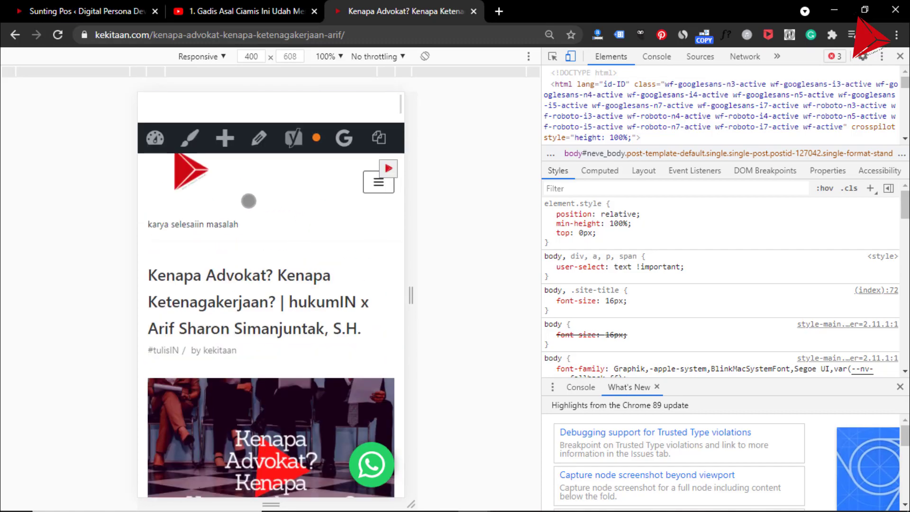
{"action": "scroll", "coordinate": [152, 241], "scroll_direction": "down", "scroll_amount": 12}
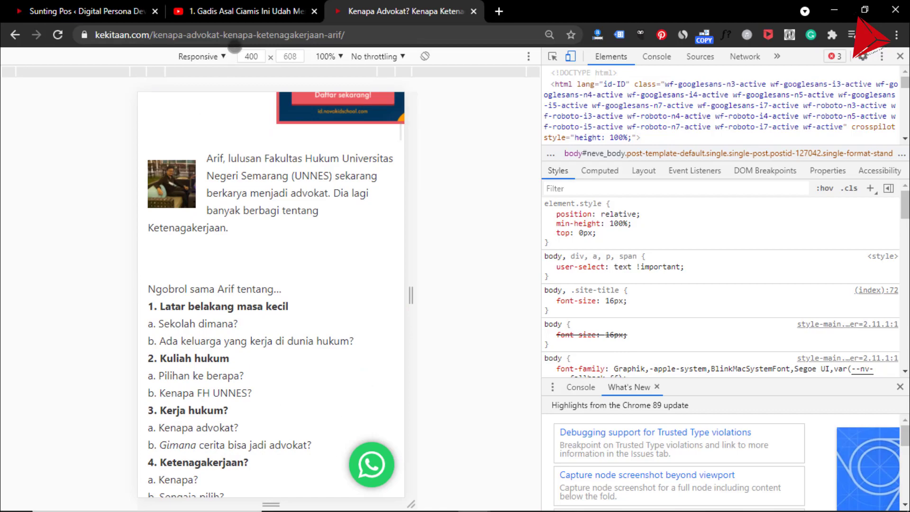
{"action": "key", "text": "alt+Tab"}
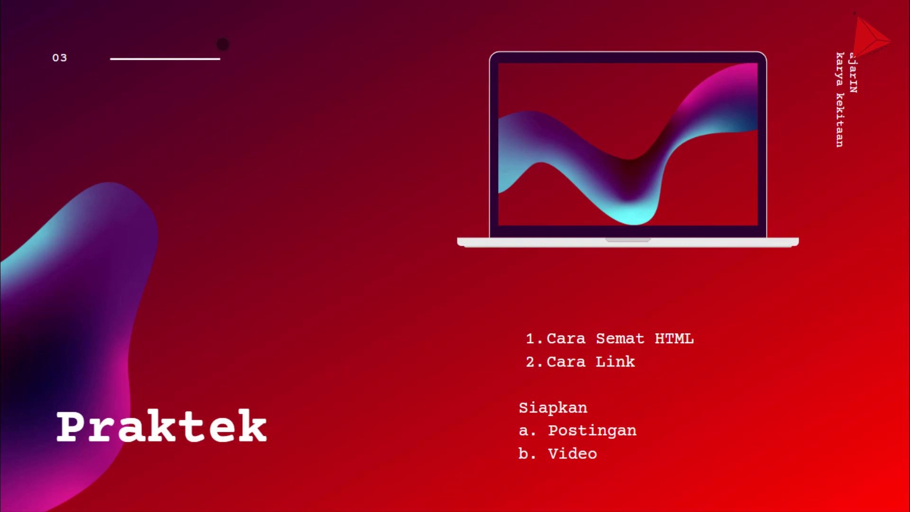
{"action": "key", "text": "Right"}
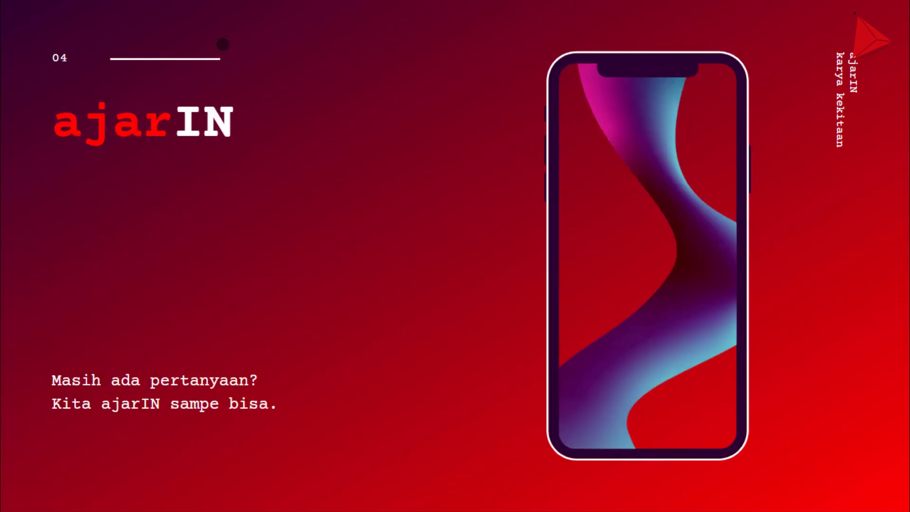